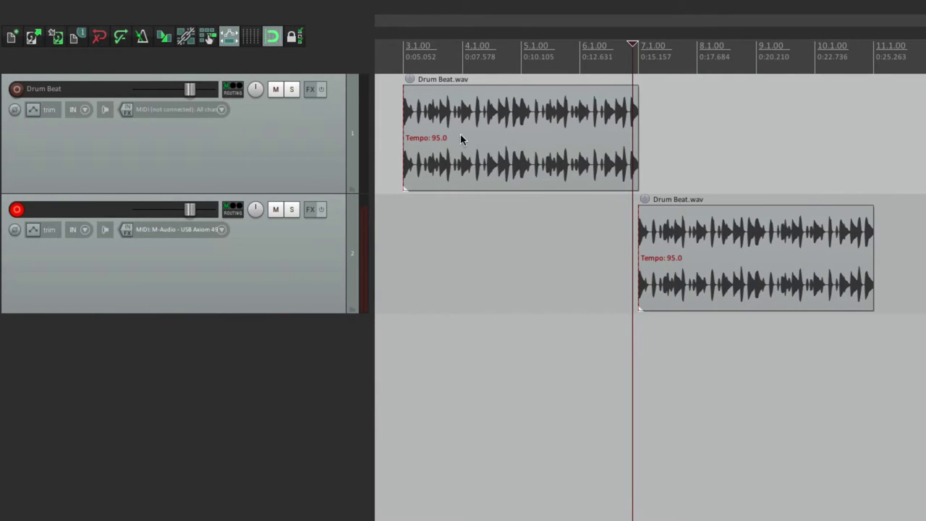
- In Preferences > MIDI Devices, enable Axiom 49 Port 1 input and its control messages
mouse_move(420, 3)
click(323, 8)
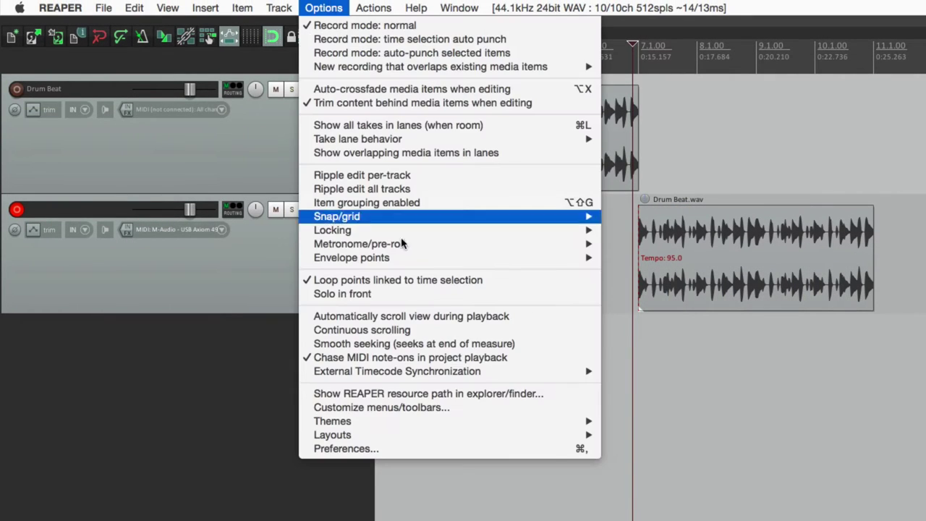
click(396, 448)
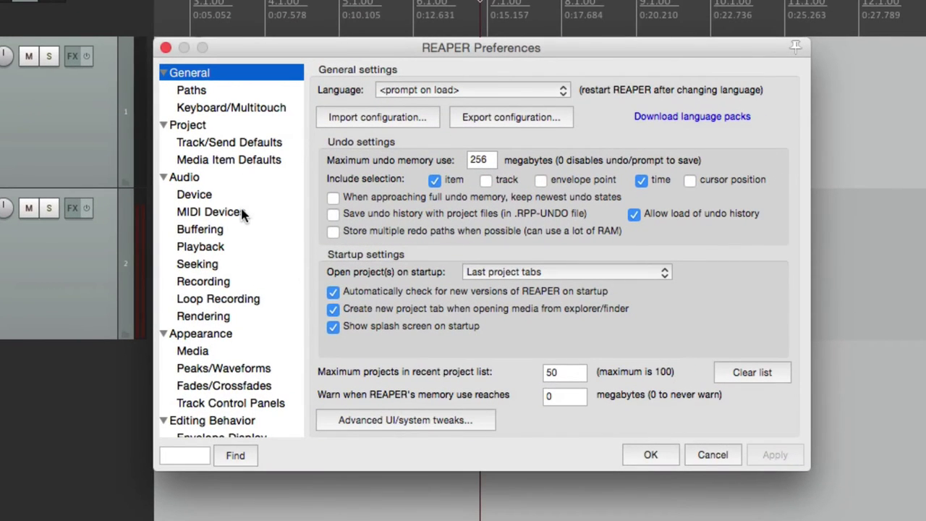
click(242, 212)
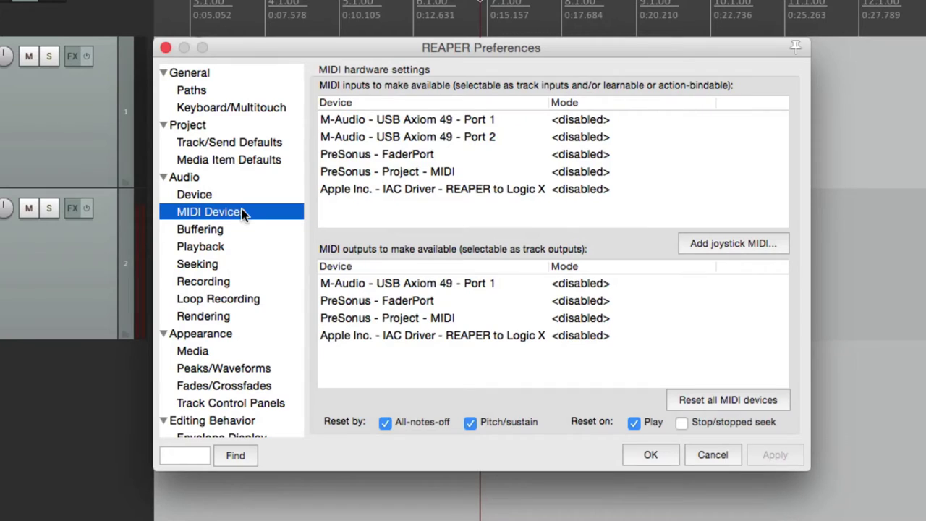
click(468, 124)
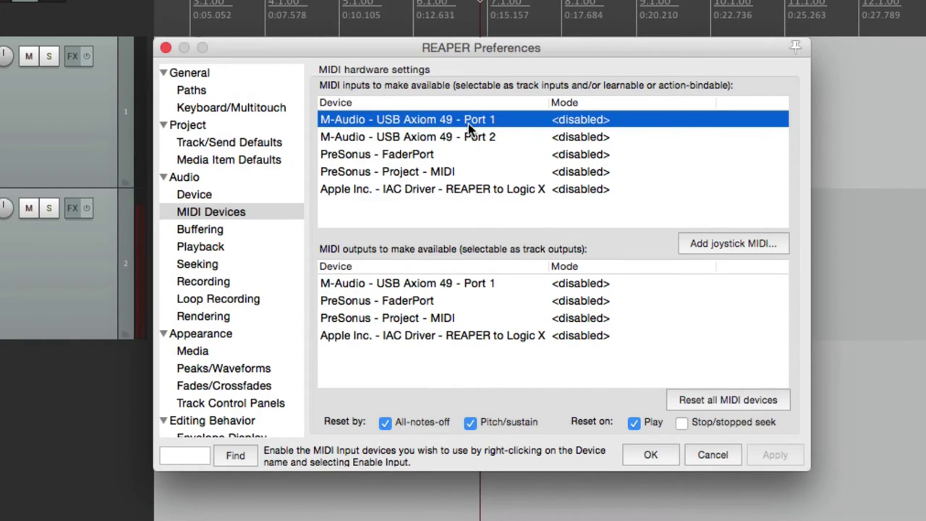
right_click(468, 128)
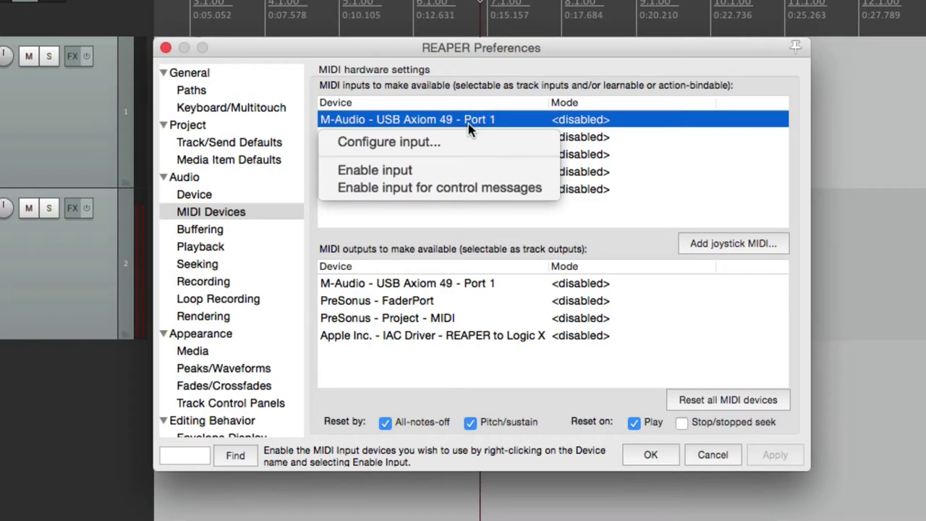
click(467, 169)
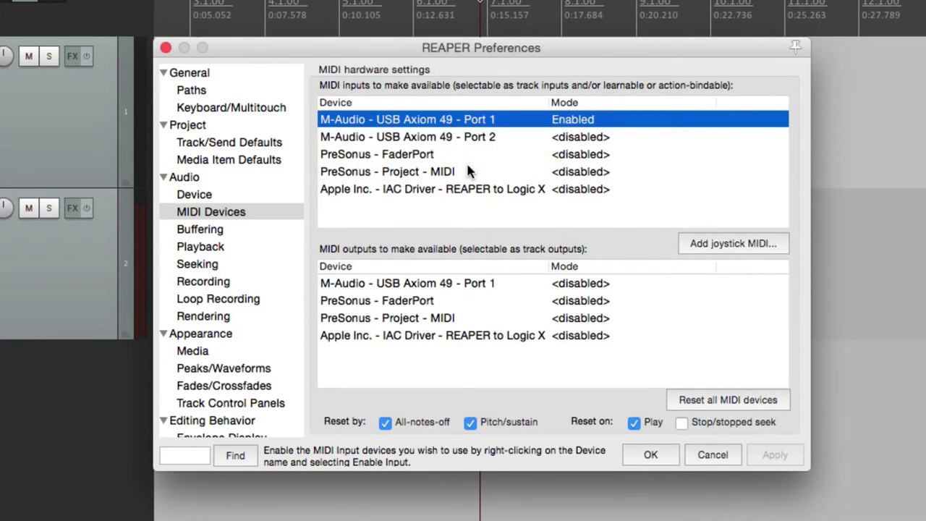
right_click(471, 118)
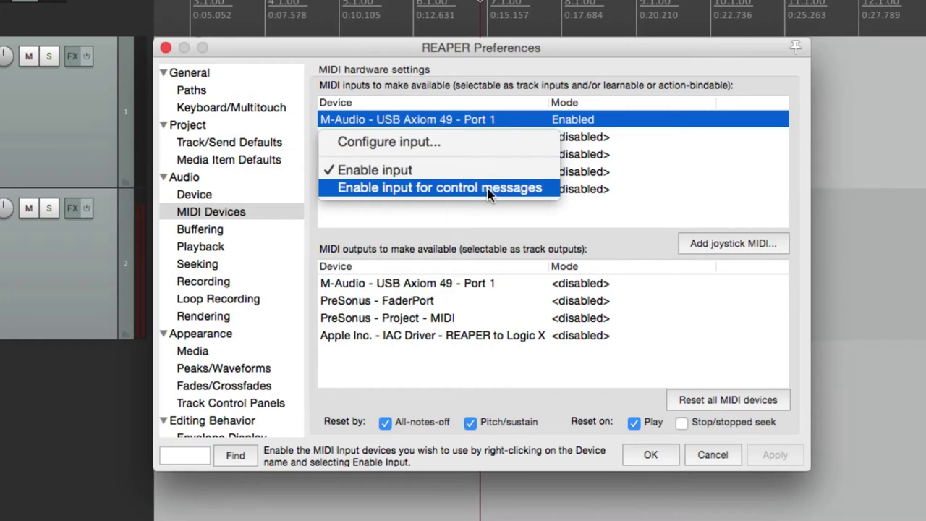
click(489, 189)
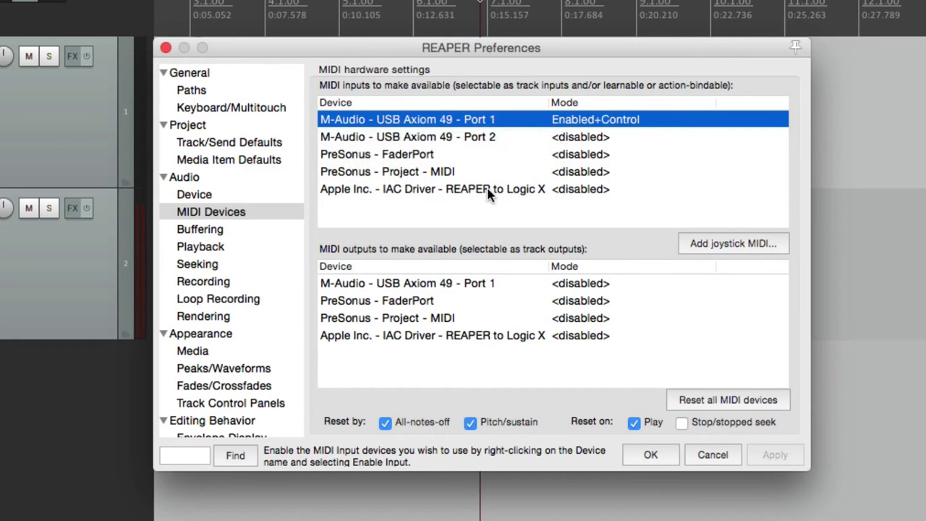
- Close Preferences with OK and open the full Actions list
click(643, 455)
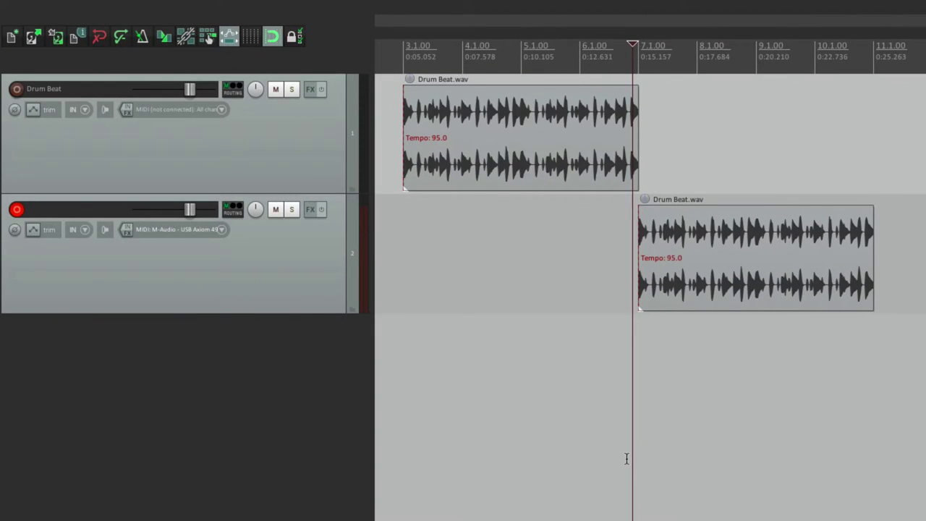
click(367, 6)
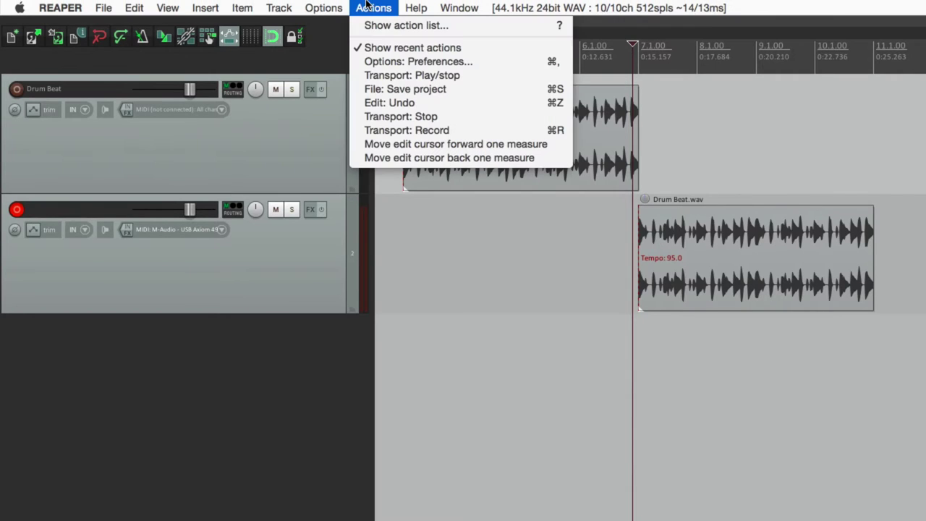
click(362, 28)
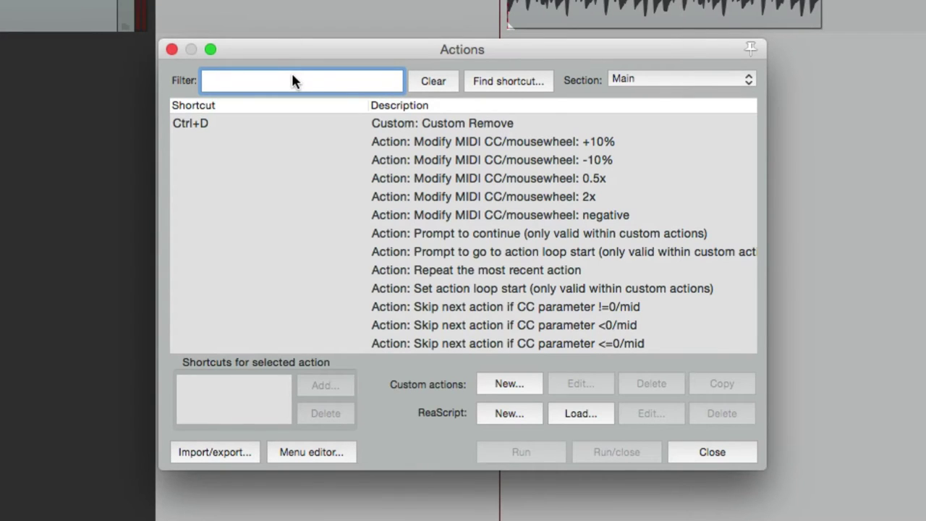
- Filter the Actions list by 'transport' and browse the matching transport actions
text(transport)
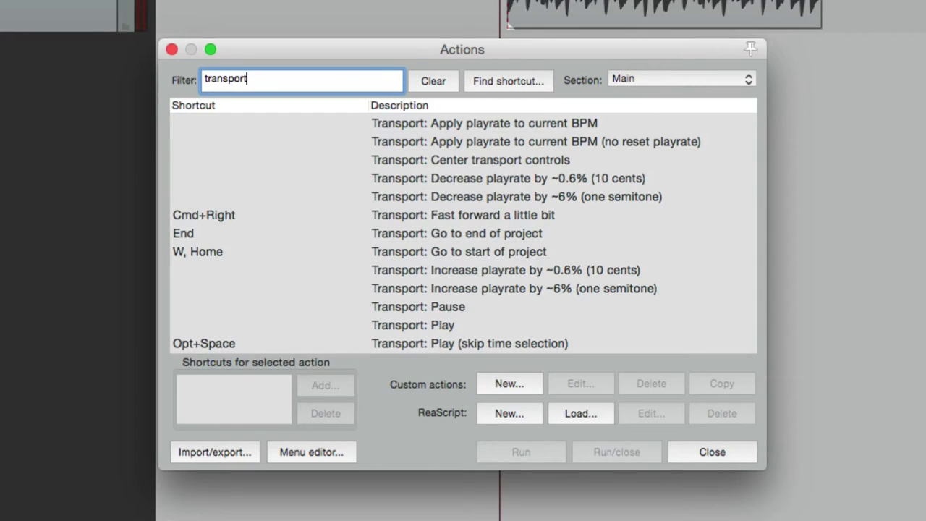
scroll(433, 289, down, 10)
scroll(436, 290, up, 10)
scroll(436, 287, down, 9)
scroll(436, 288, up, 10)
scroll(436, 288, down, 5)
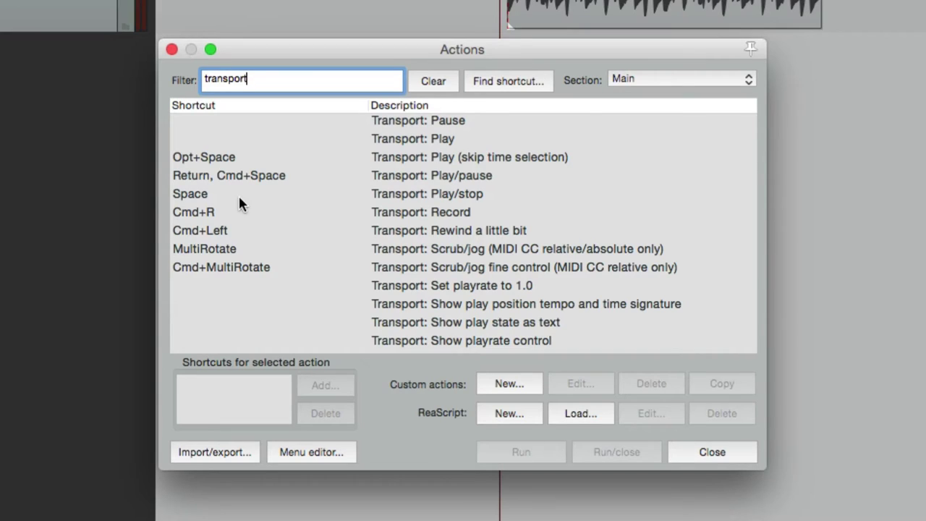
- Add MIDI Chan 1 CC 24 as a shortcut to Transport: Play/stop, then test playback
click(427, 196)
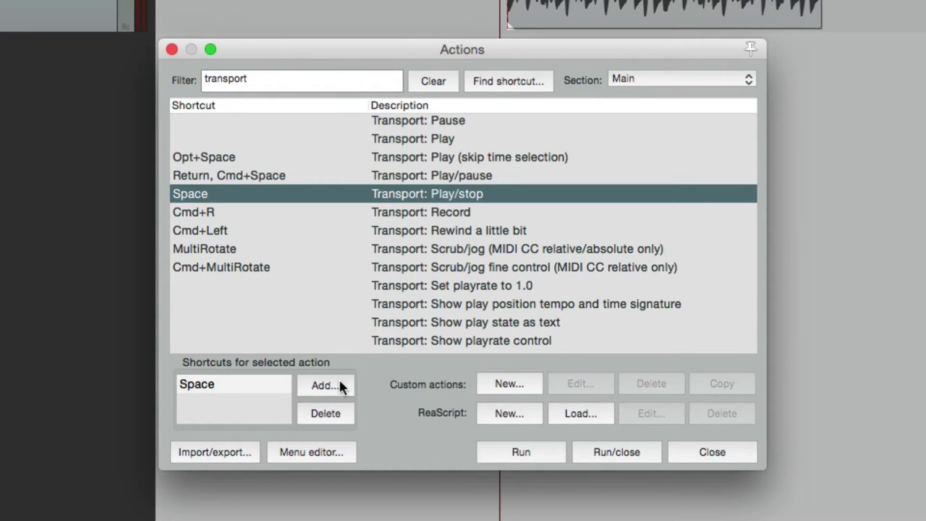
click(339, 383)
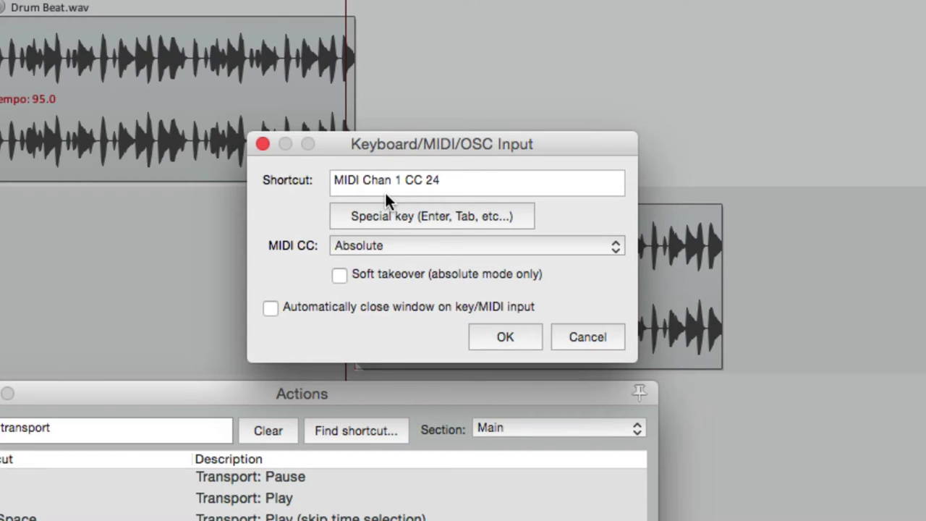
click(506, 337)
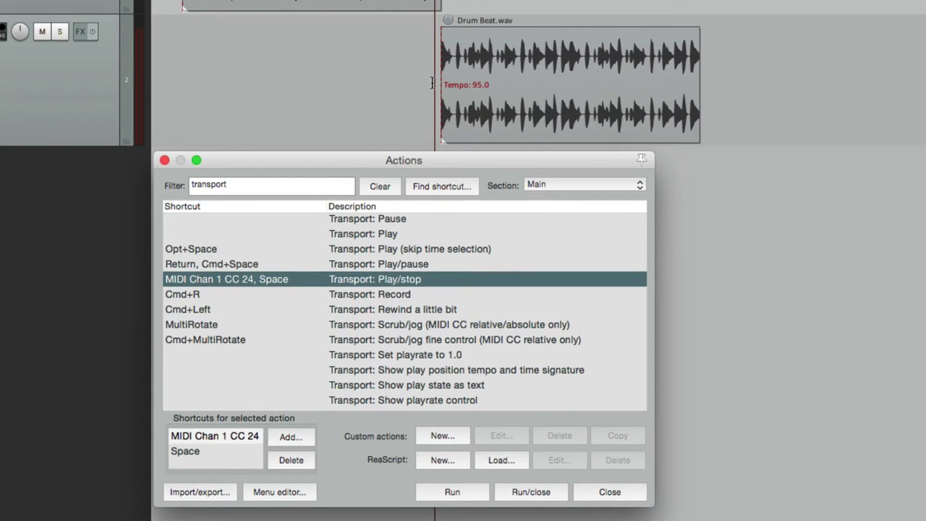
key(space)
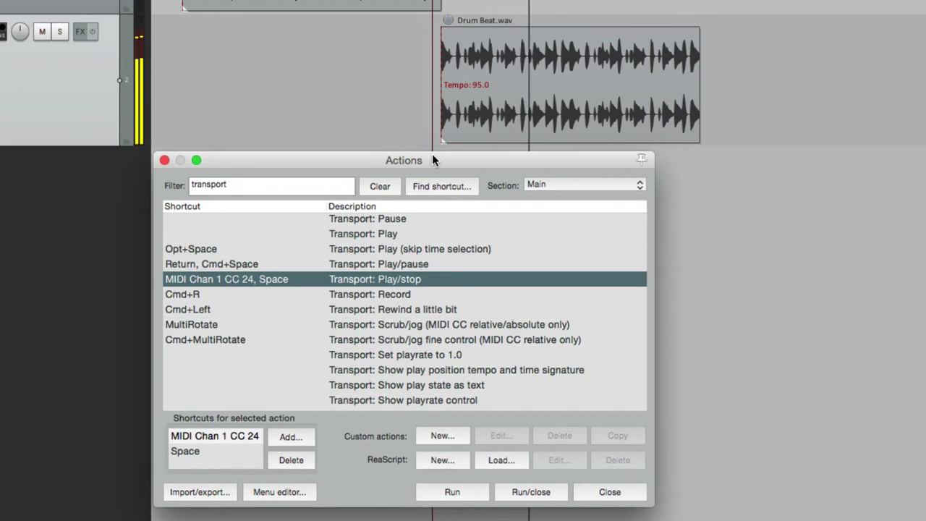
key(space)
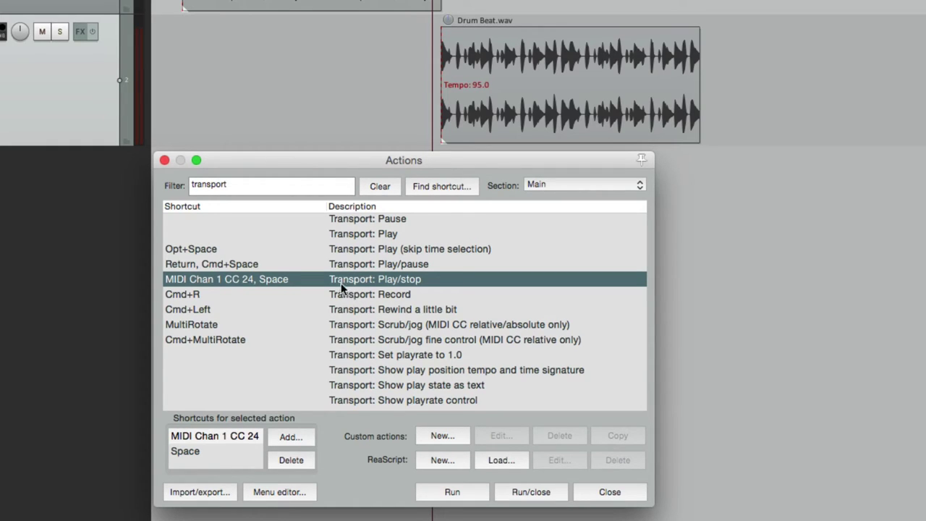
- Move the MIDI Chan 1 CC 24 shortcut from Transport: Play/stop to Transport: Play
click(223, 436)
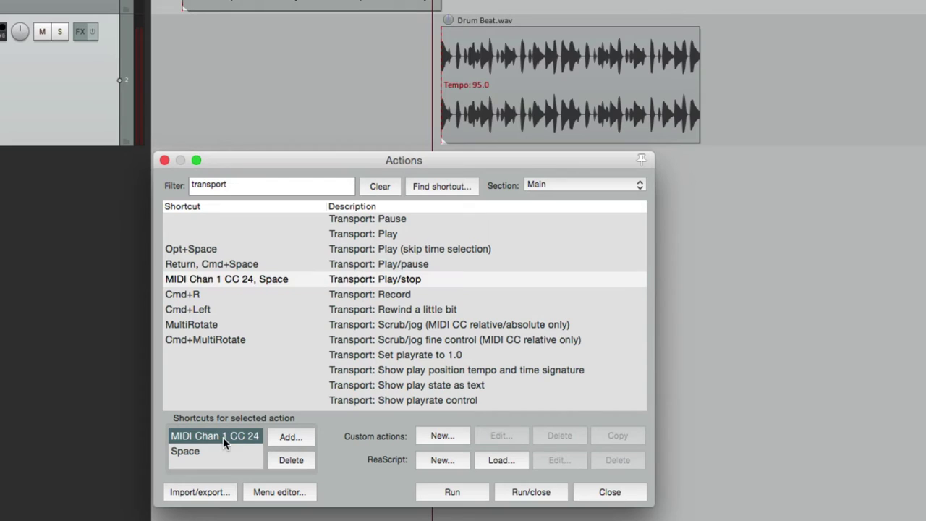
click(289, 460)
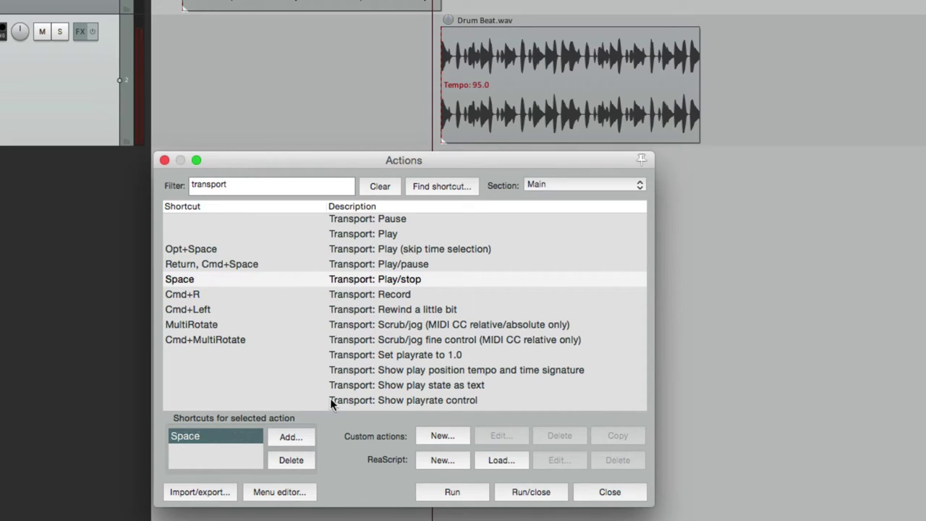
click(335, 234)
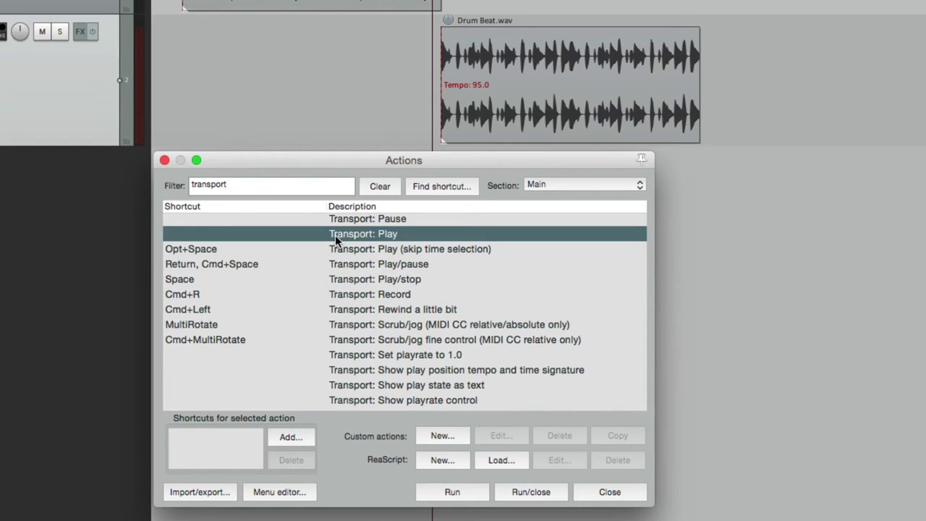
click(294, 434)
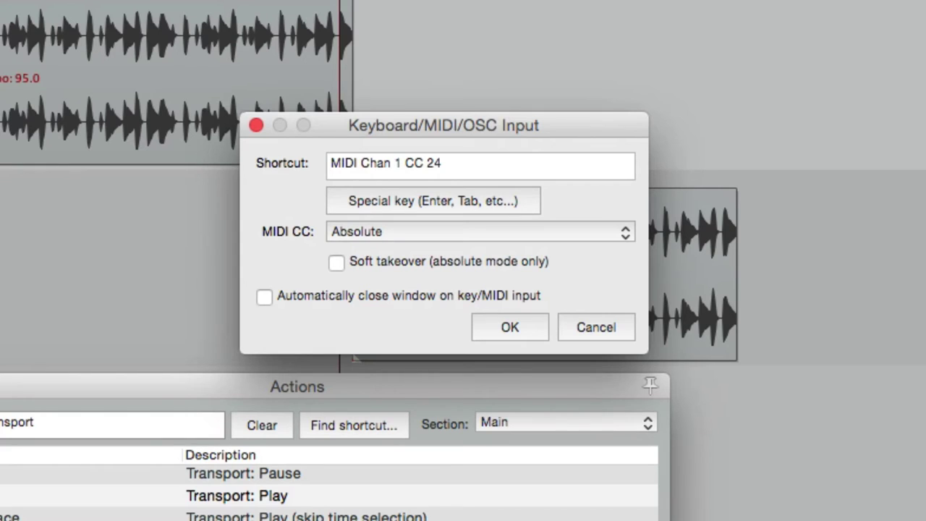
key(Return)
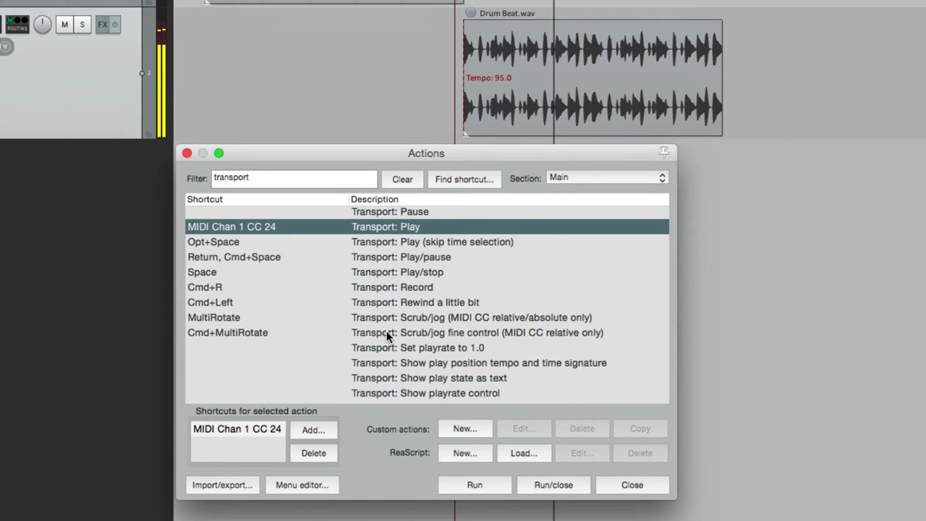
- Stop playback, assign MIDI Chan 1 CC 23 to Transport: Stop, and test play and stop
click(455, 118)
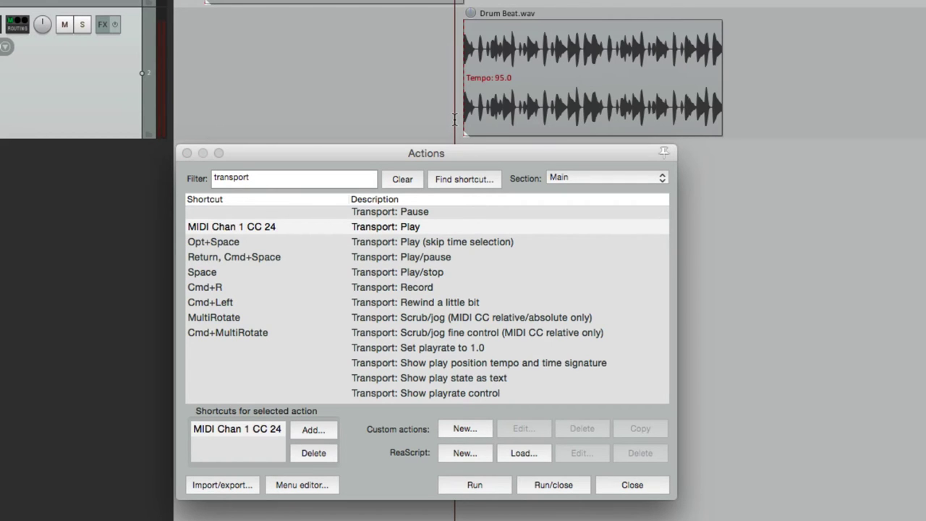
scroll(424, 275, up, 2)
scroll(424, 269, down, 10)
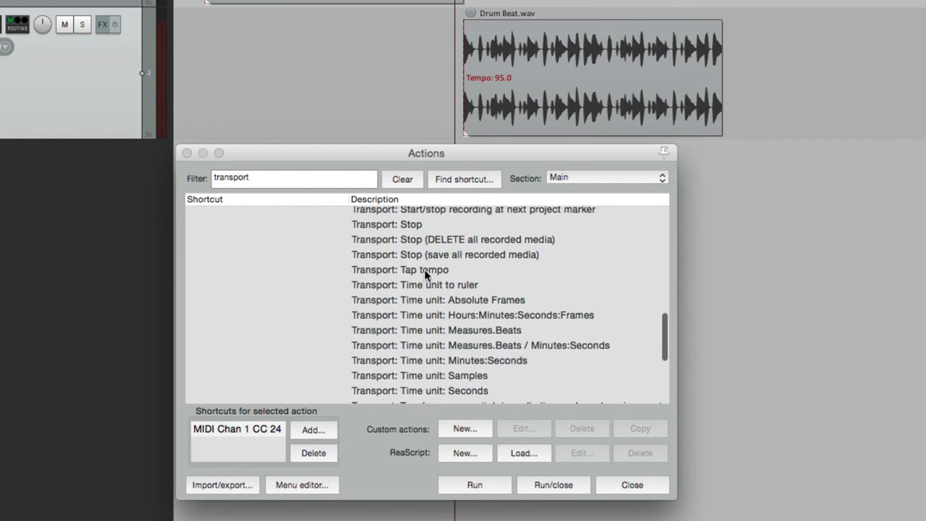
scroll(420, 249, up, 1)
click(420, 246)
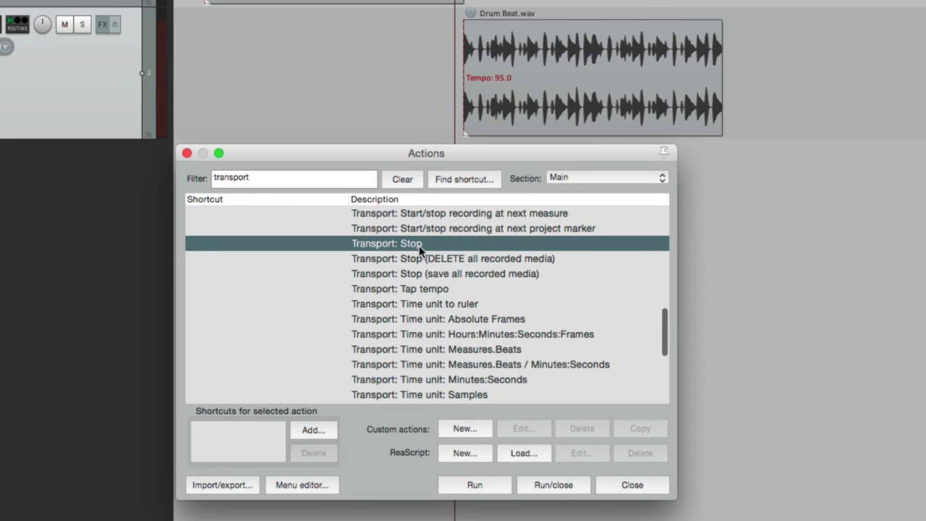
click(313, 430)
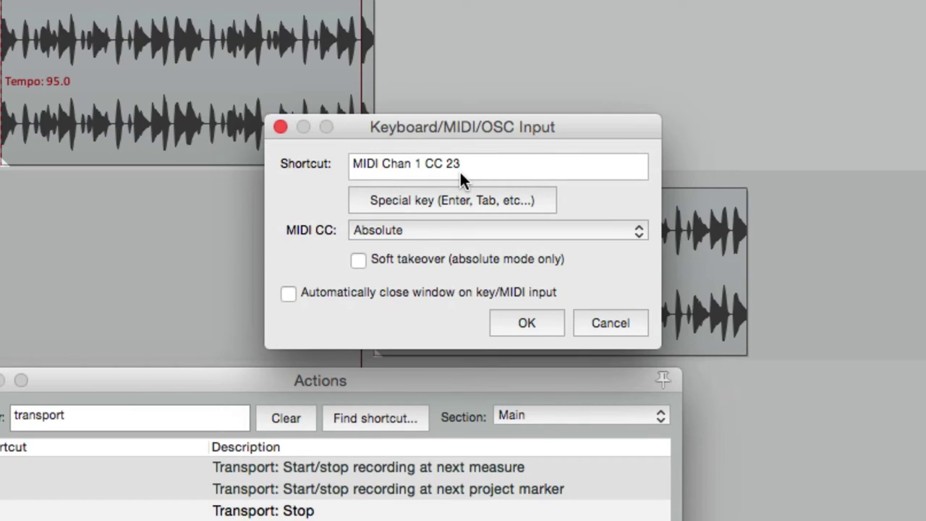
key(Return)
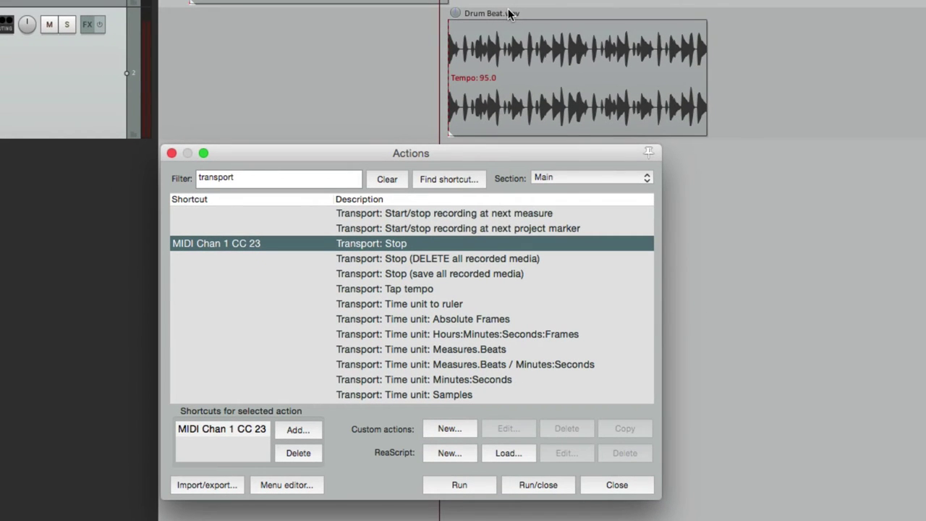
key(space)
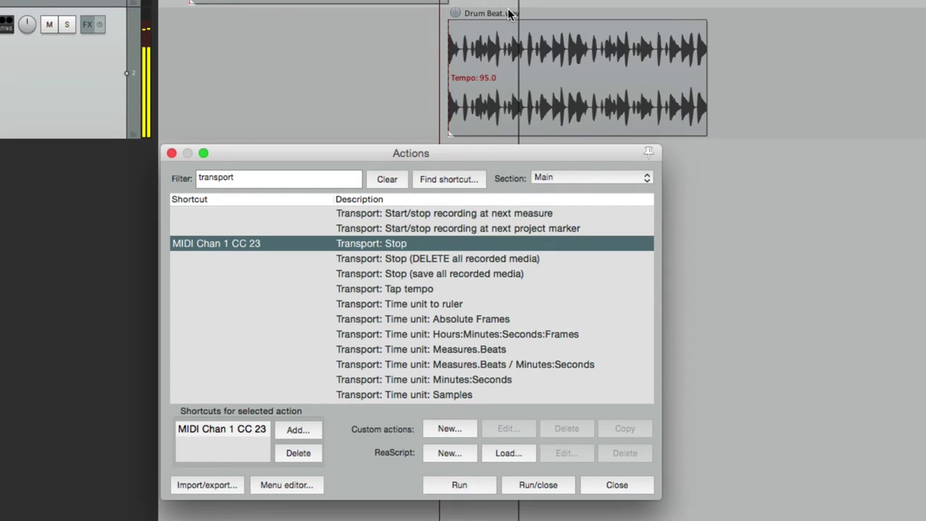
key(space)
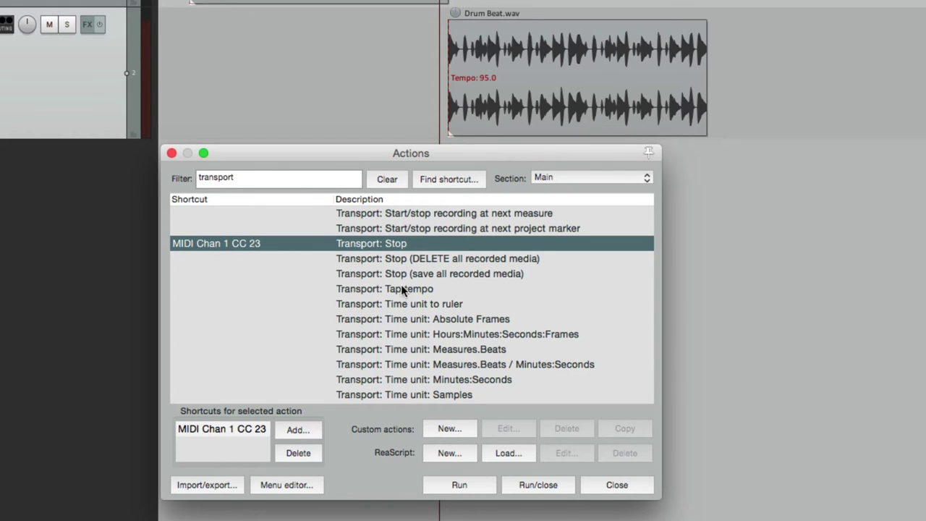
- Remove CC 24 from Transport: Play and assign MIDI Chan 1 CC 24 to Transport: Play/pause
scroll(399, 300, up, 5)
scroll(399, 300, up, 3)
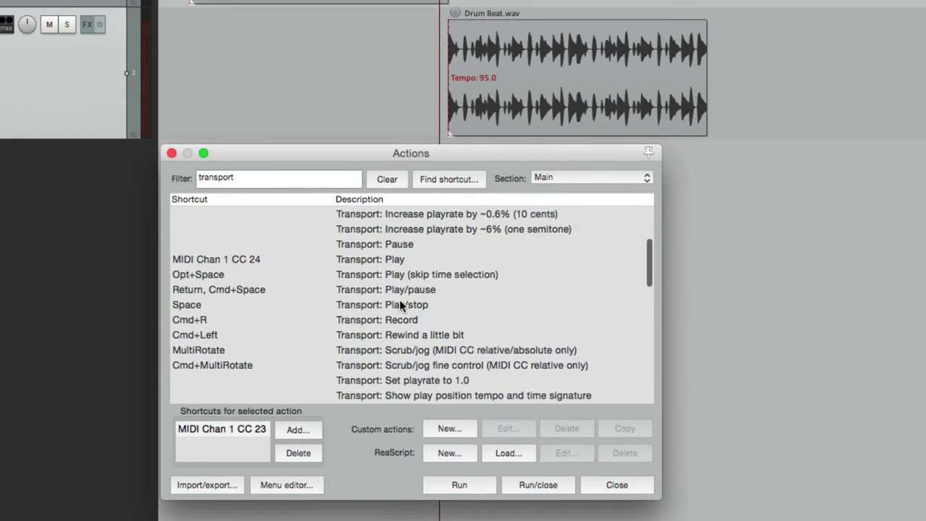
click(368, 265)
click(300, 454)
click(344, 297)
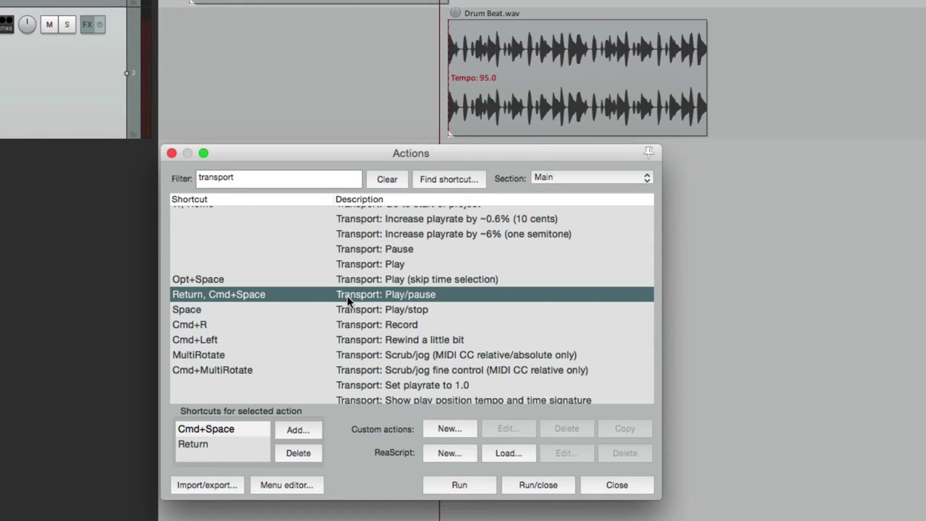
click(303, 430)
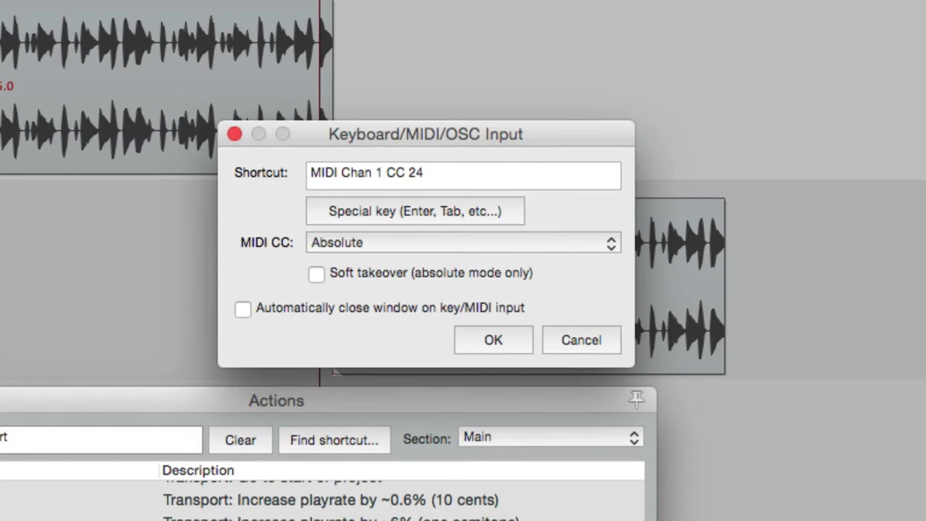
key(Return)
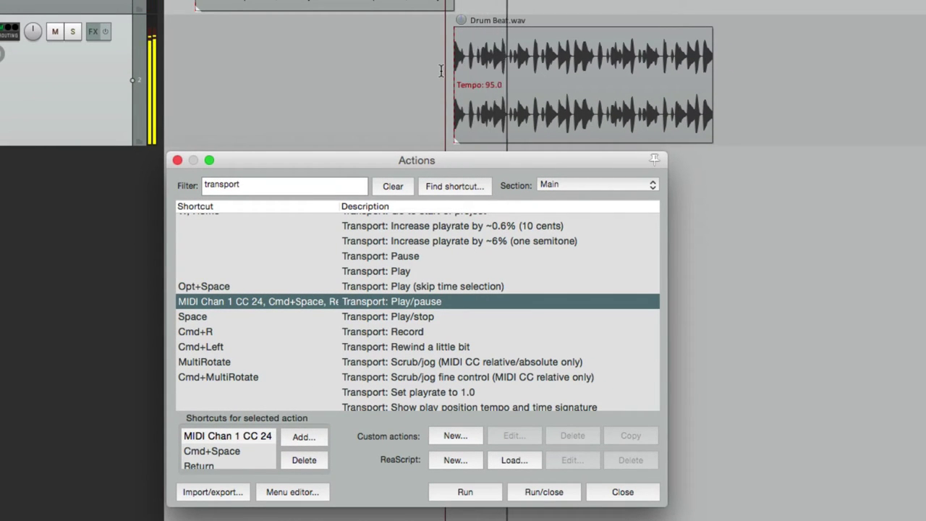
- Test pausing and resuming, then restart playback from an edit position inside the drum beat
key(Return)
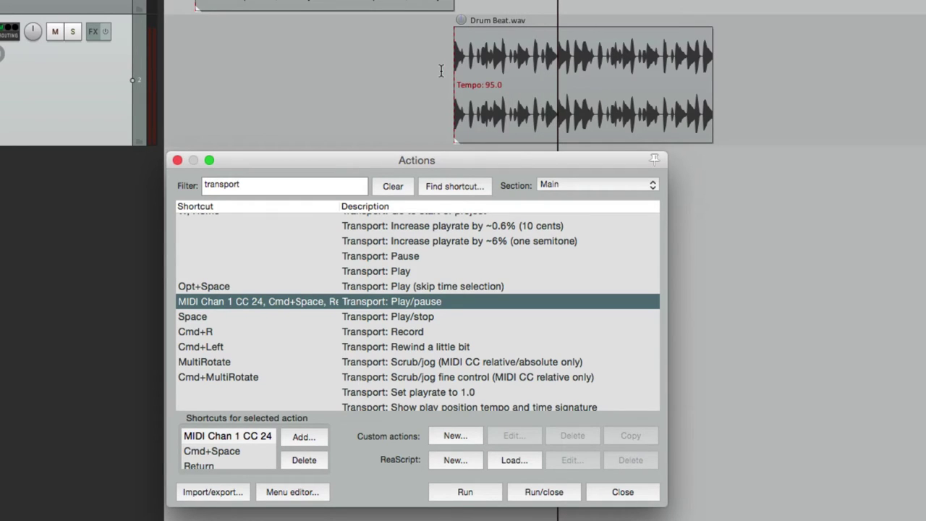
key(Return)
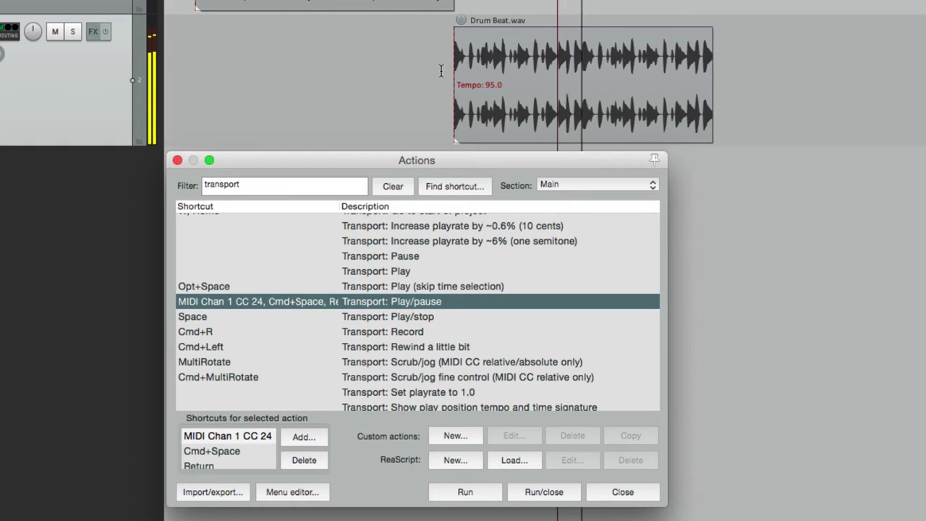
key(space)
click(441, 70)
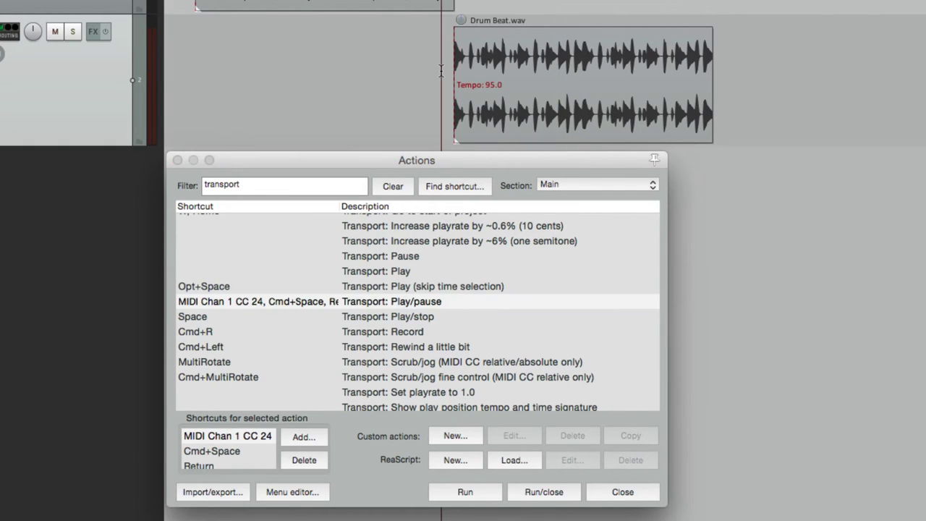
key(space)
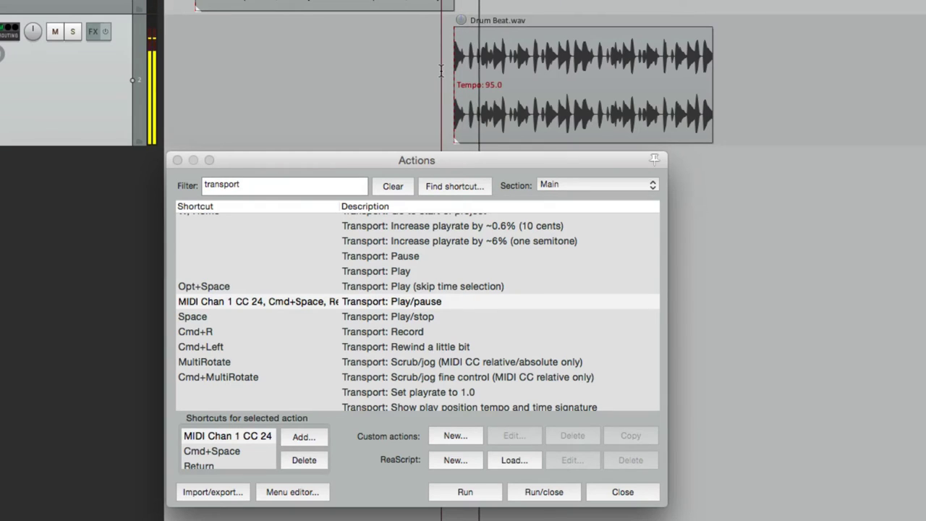
key(space)
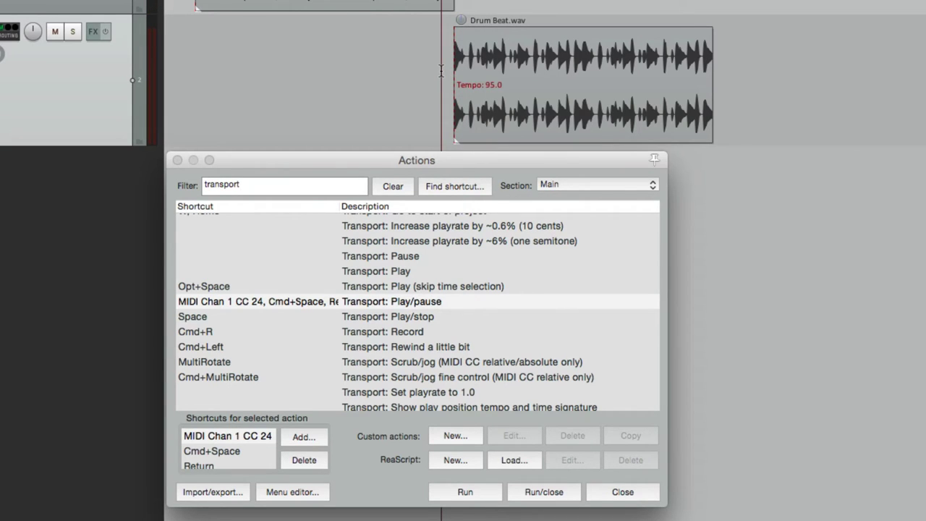
key(space)
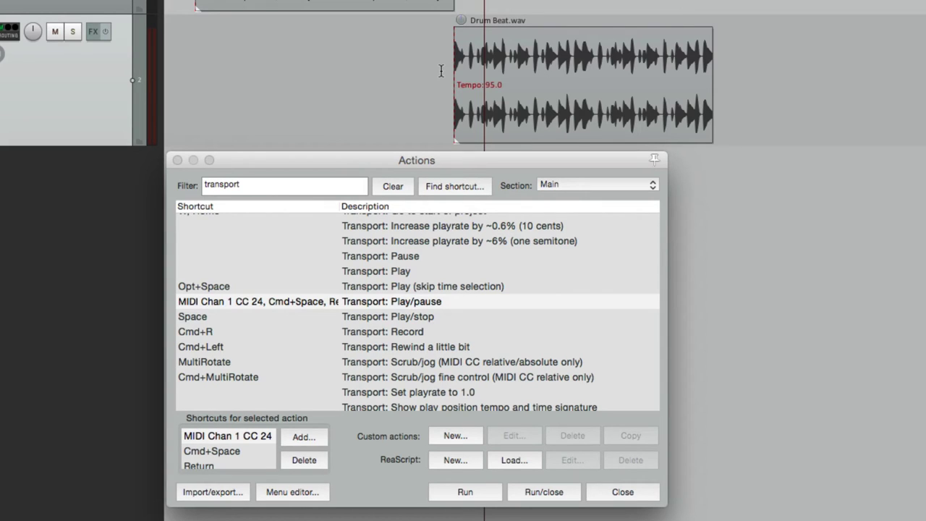
- Add MIDI Chan 1 CC 25 as a shortcut to Transport: Record and undo the test recording
scroll(415, 304, down, 3)
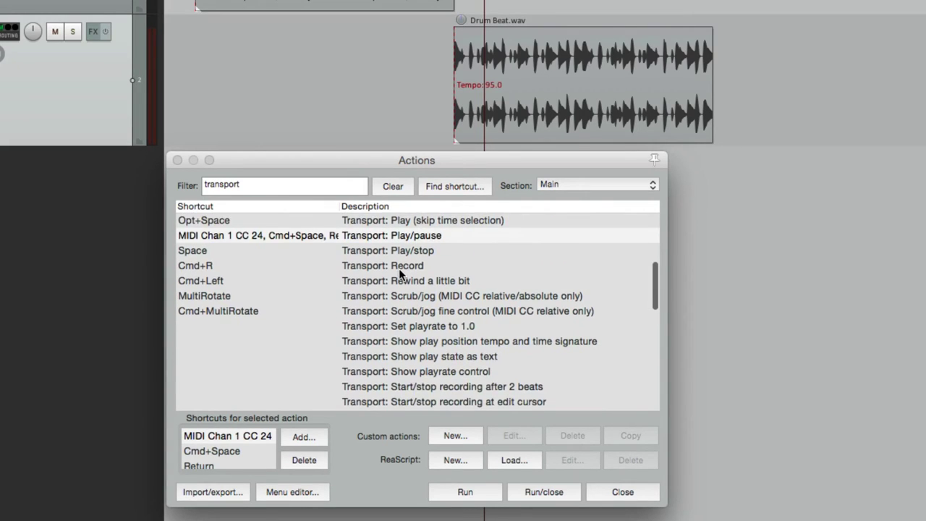
click(399, 269)
click(301, 436)
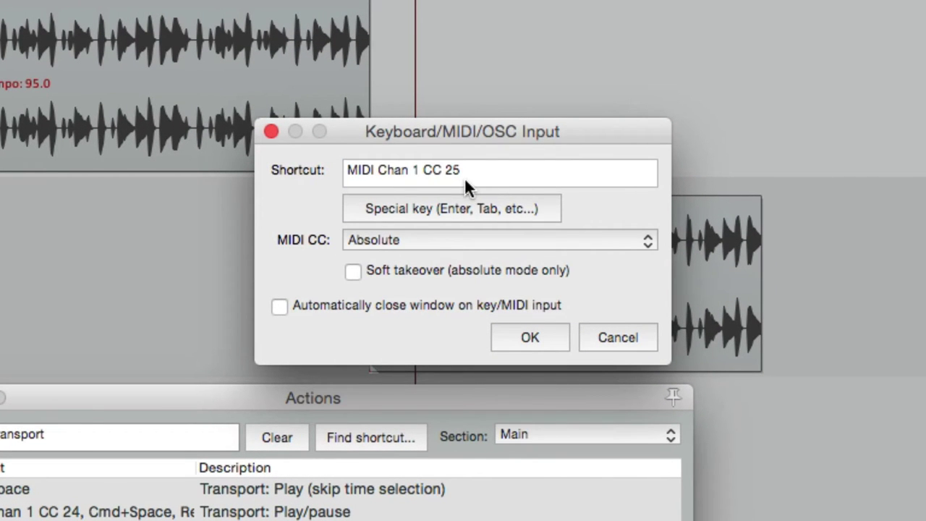
key(Return)
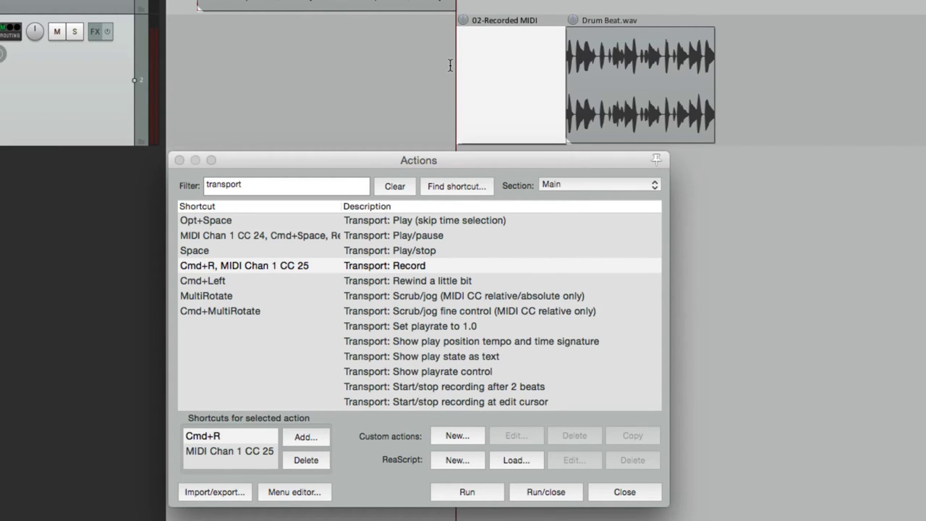
key(super+z)
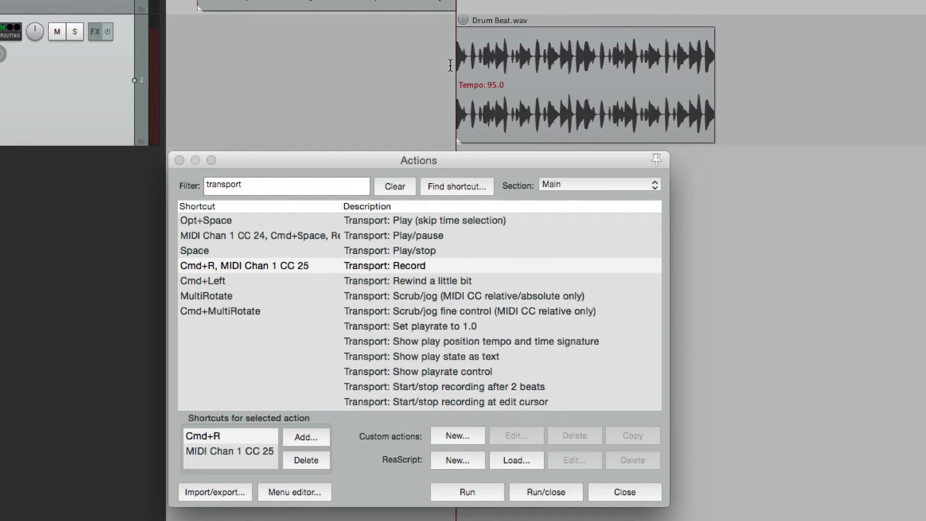
- Record two test passes over the drum item during playback, then undo both recordings
click(438, 60)
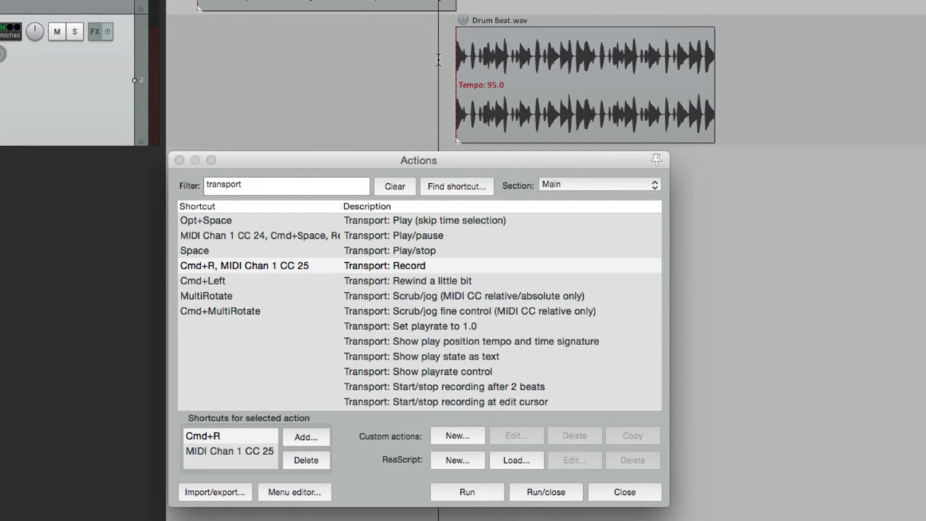
key(space)
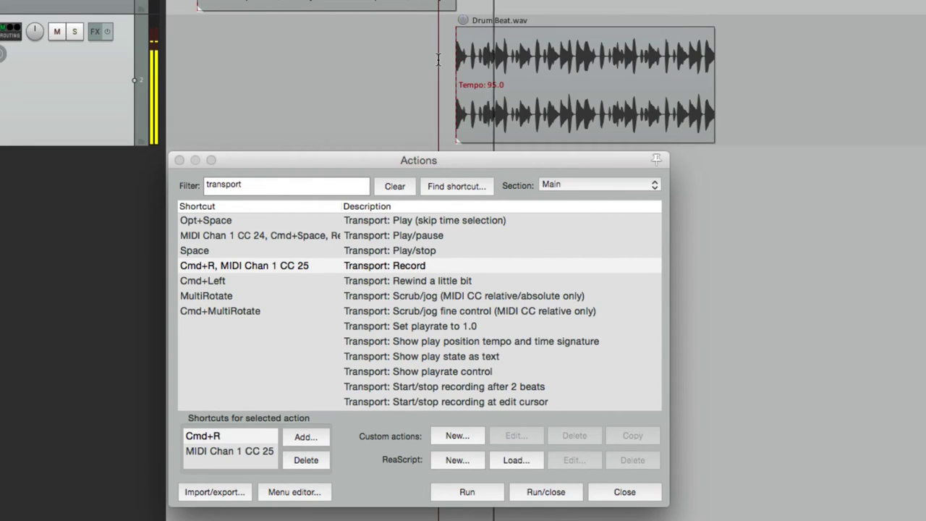
key(super+r)
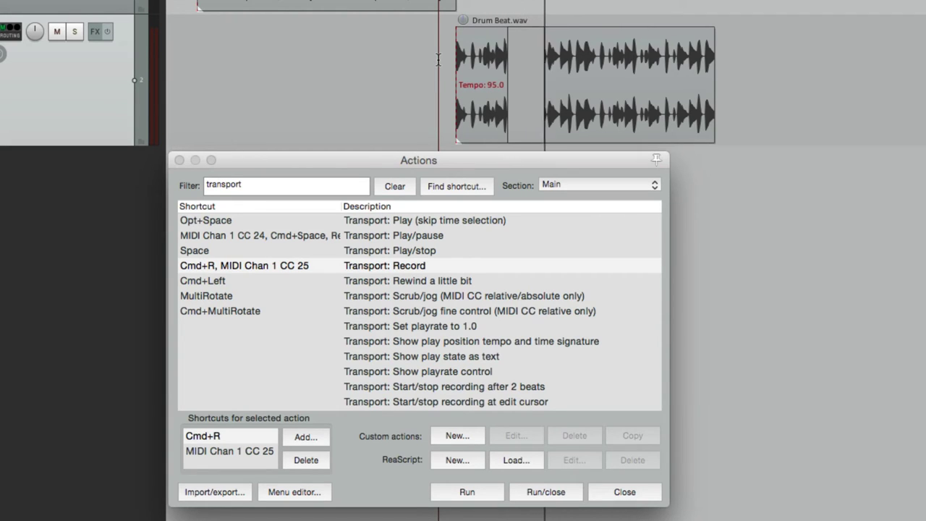
key(super+r)
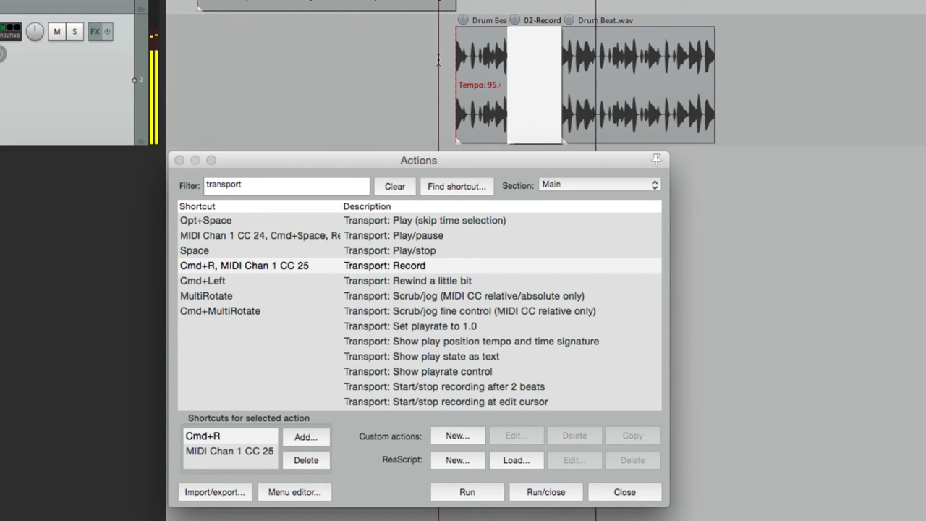
key(super+r)
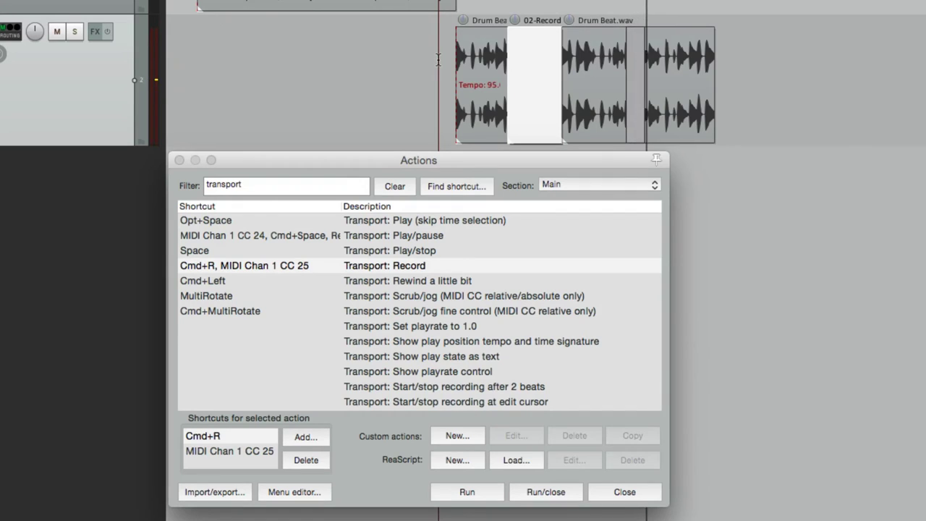
key(super+r)
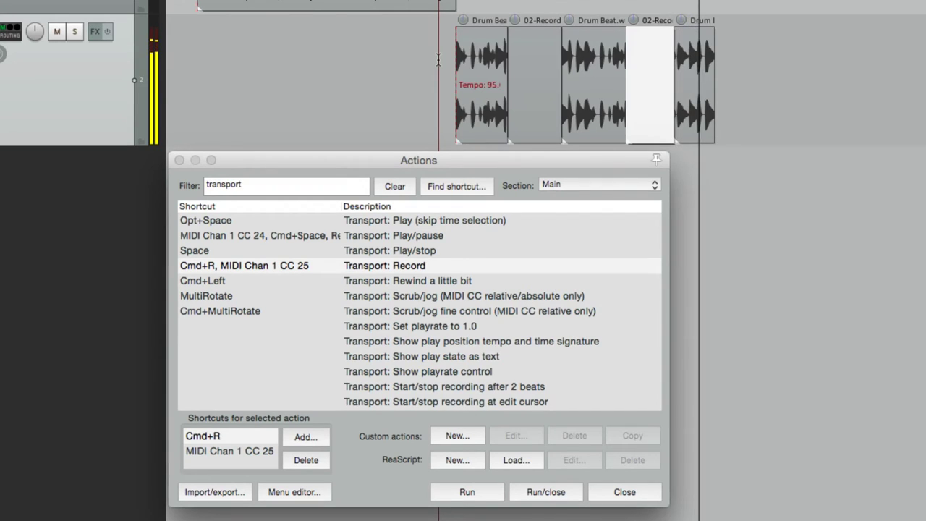
key(space)
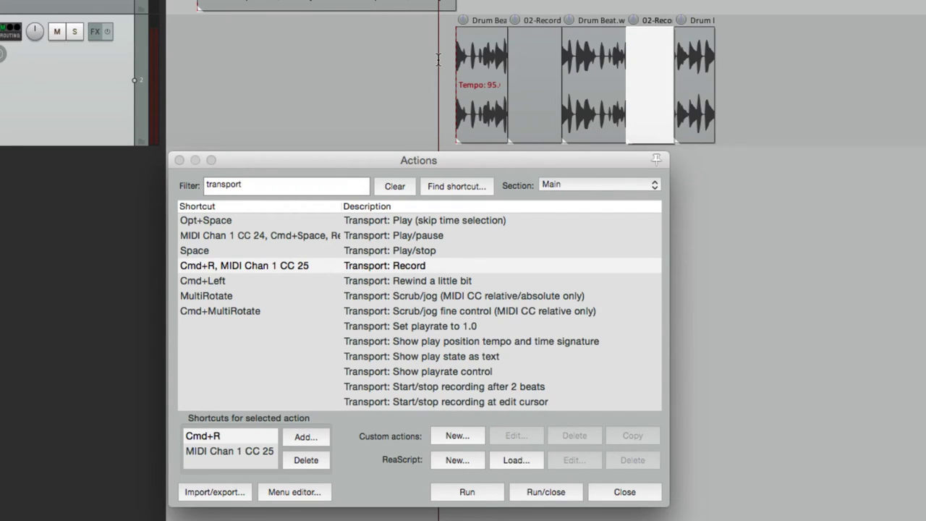
key(super+z)
key(super+z)
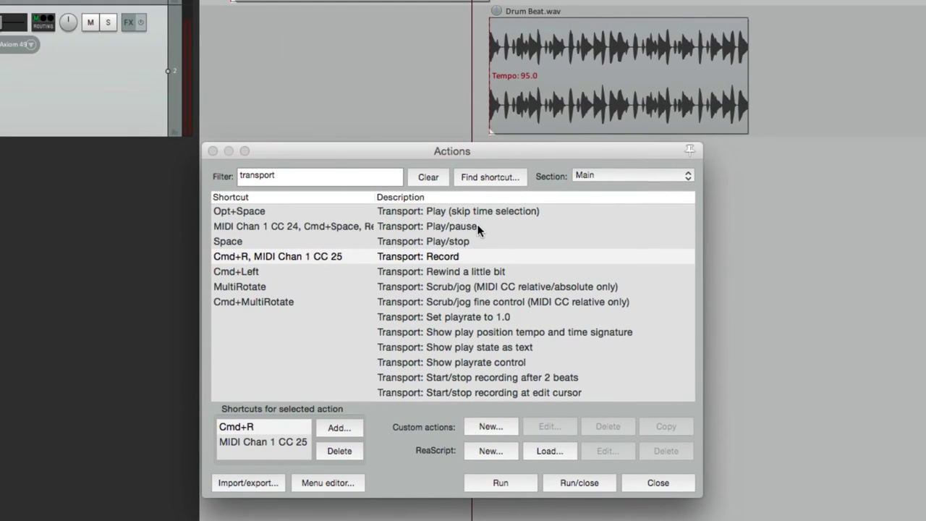
- Assign MIDI Chan 1 CC 20 as the shortcut for Transport: Toggle repeat
scroll(477, 226, down, 10)
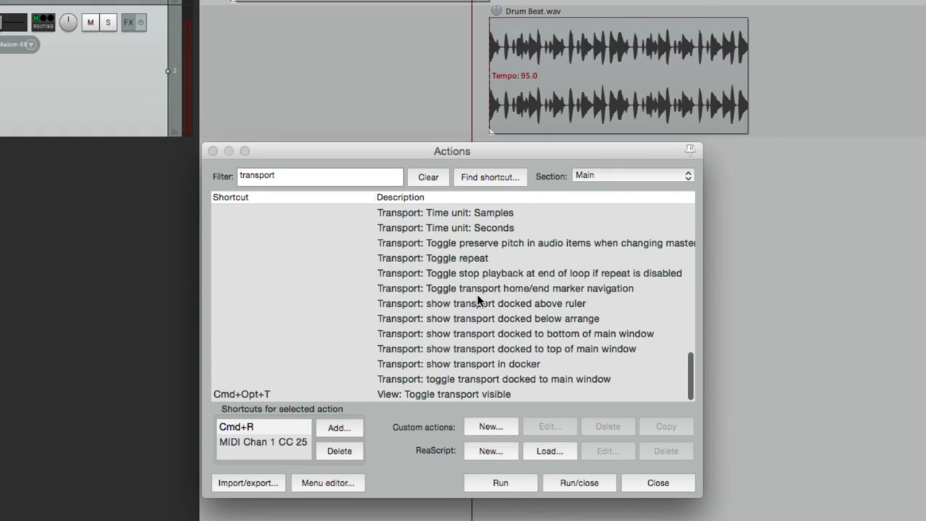
click(474, 258)
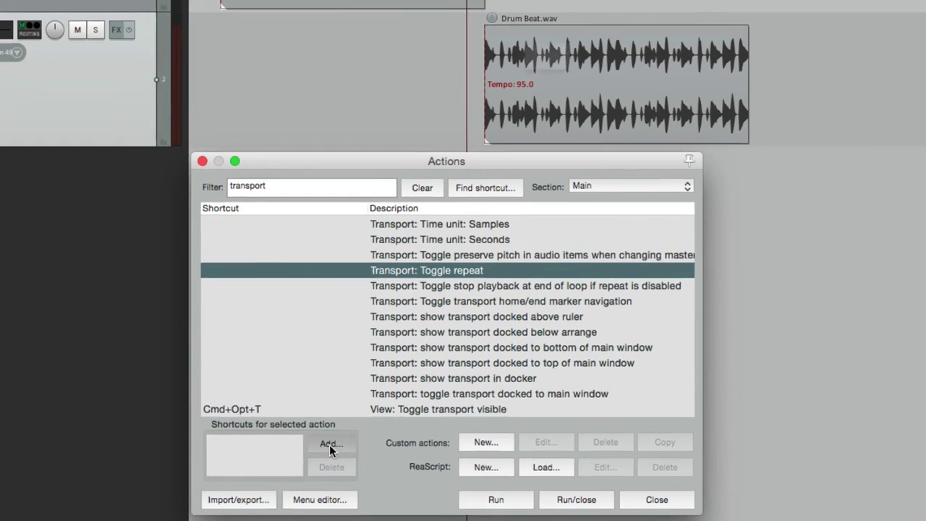
click(337, 430)
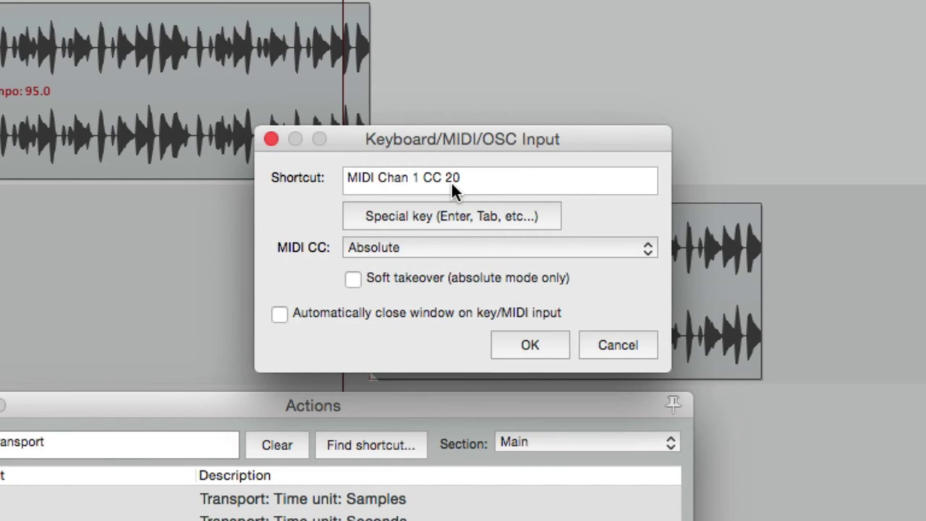
click(529, 345)
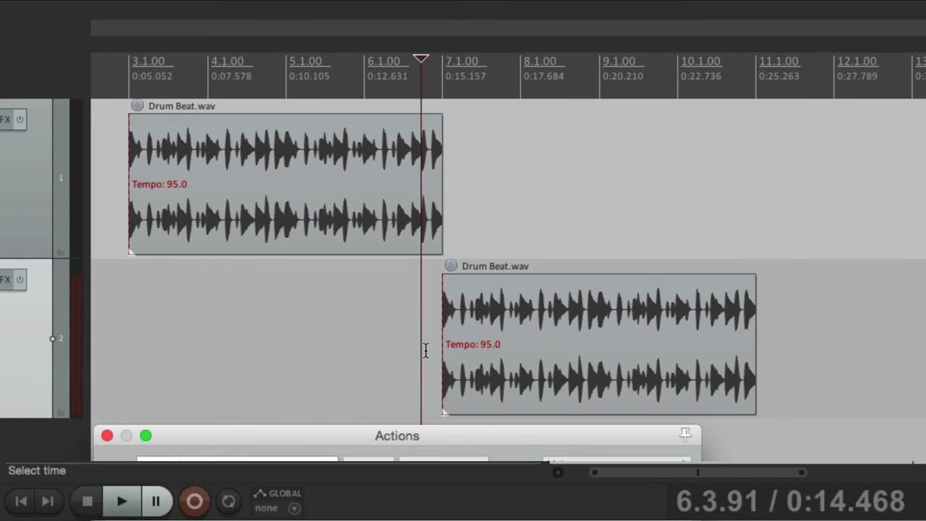
- Select a loop from 7.1 to 8.1 and test playback with repeat on, then off
drag(444, 90, 524, 85)
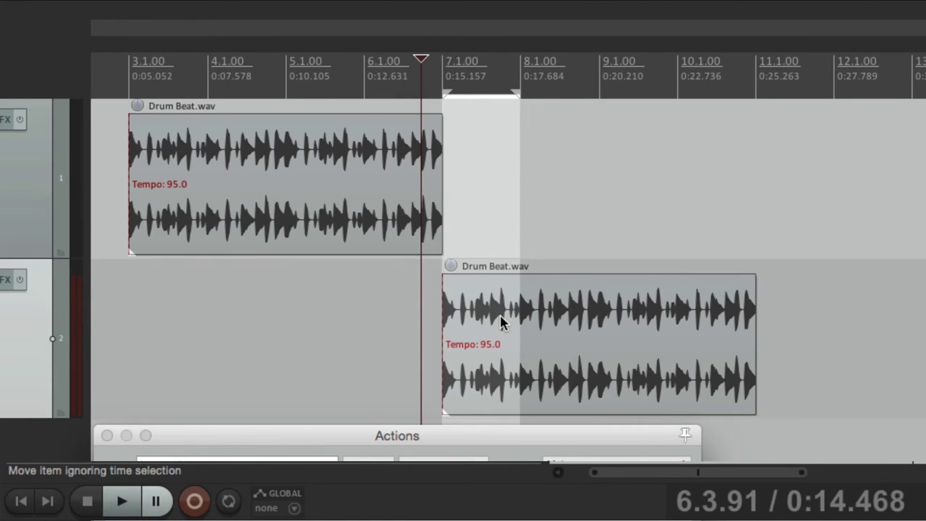
key(r)
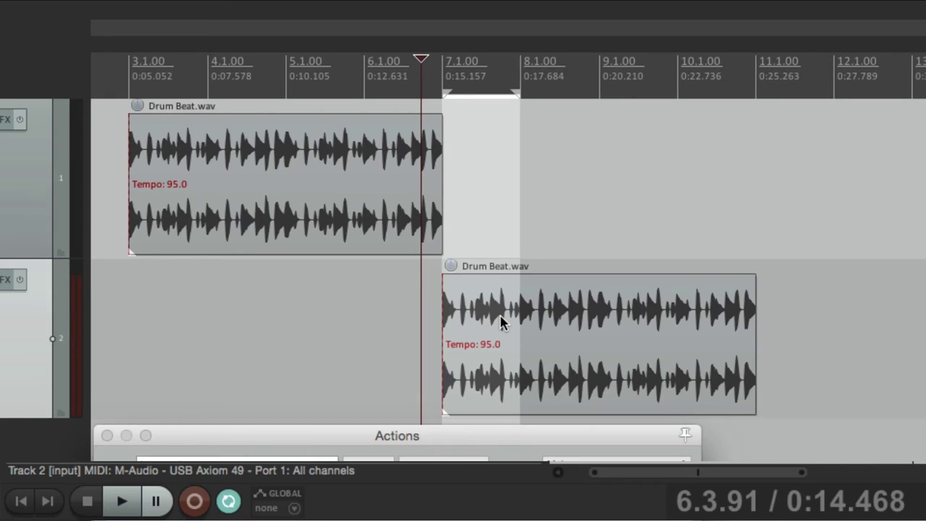
key(space)
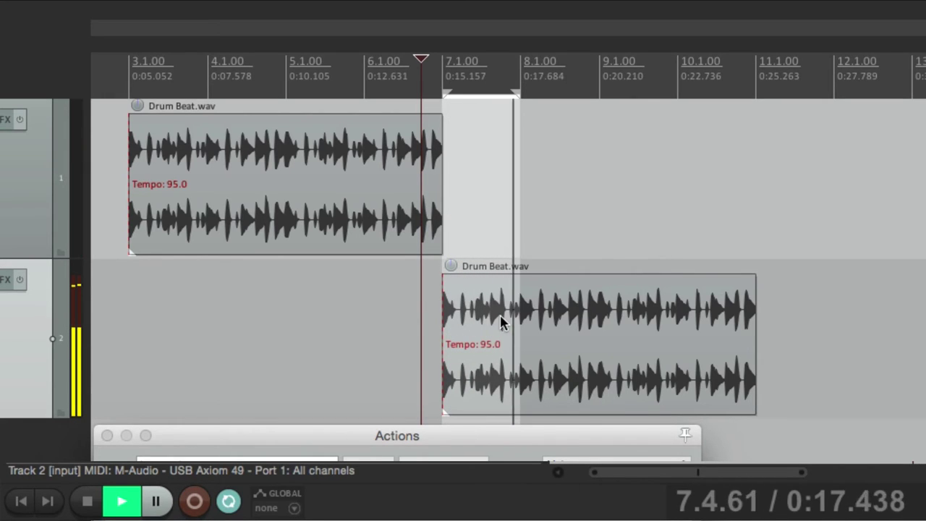
key(space)
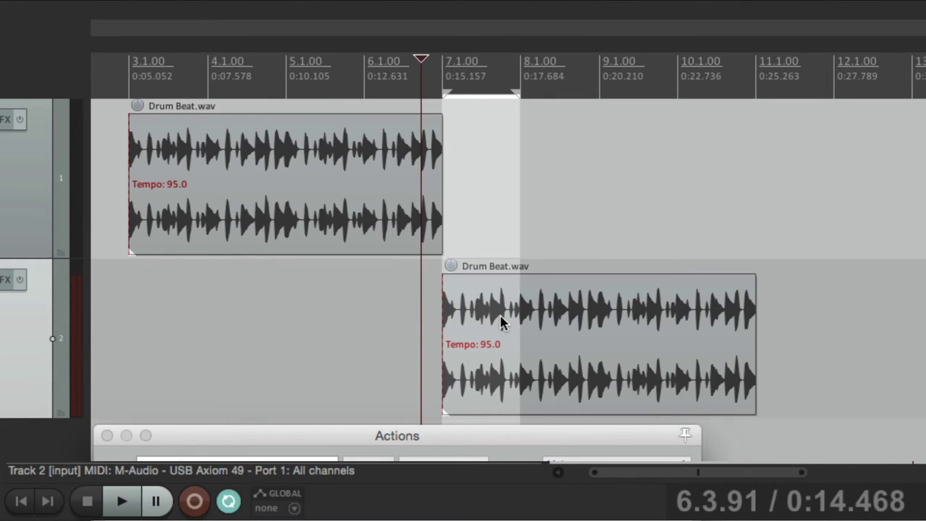
key(r)
key(space)
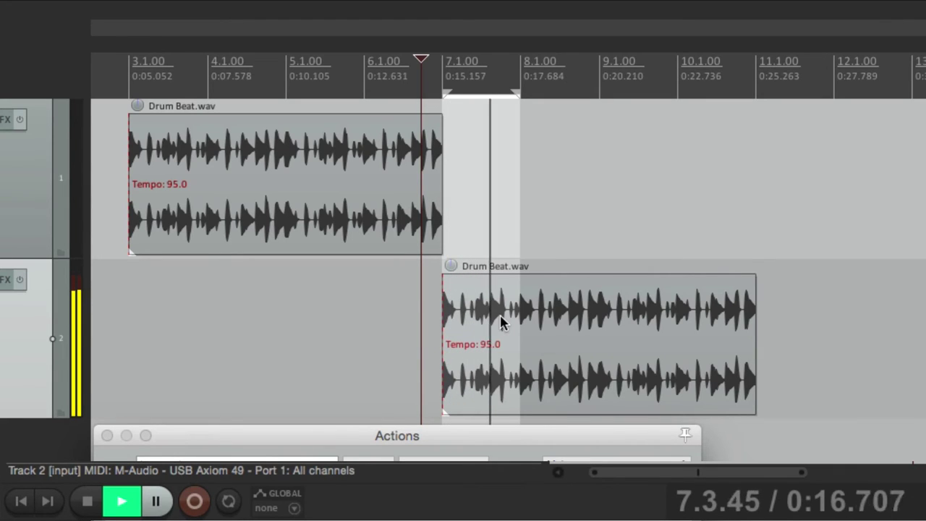
key(space)
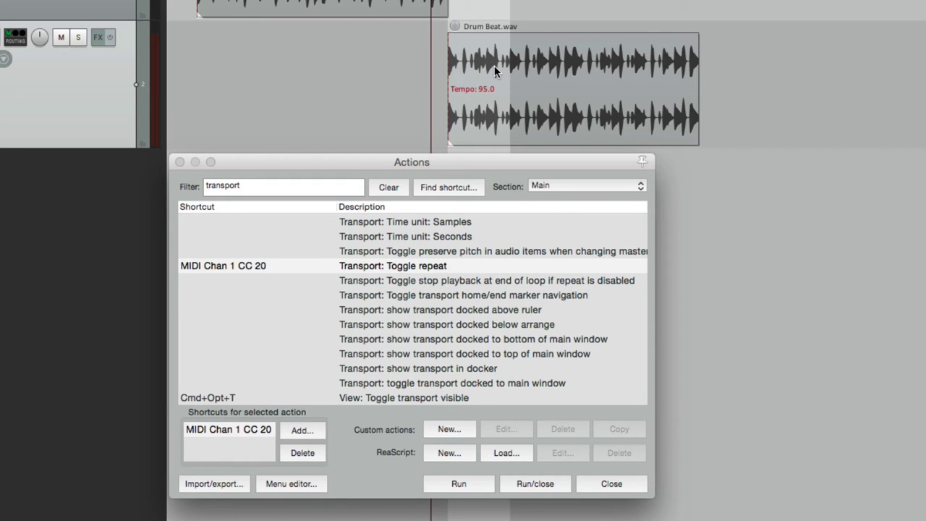
- Run 'Transport: Fast forward a little bit' four times to nudge the edit cursor forward
scroll(451, 241, up, 5)
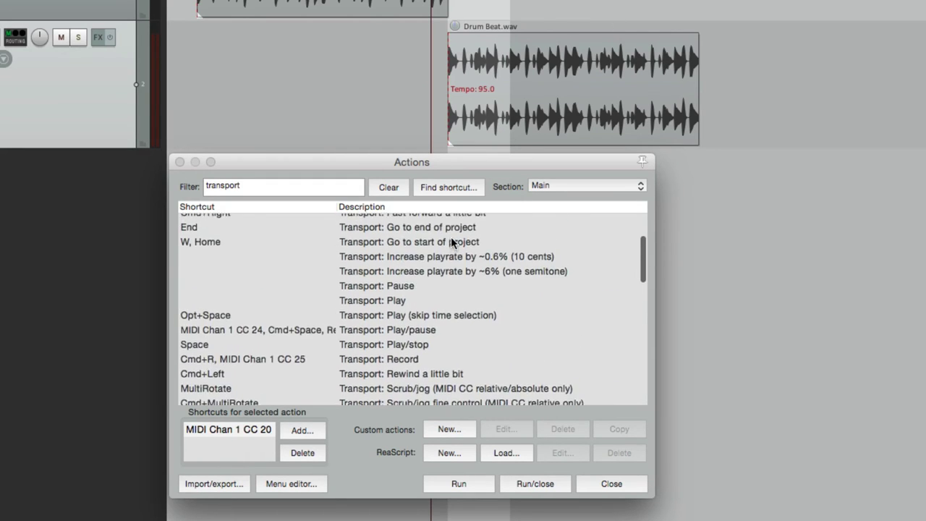
scroll(451, 237, up, 3)
scroll(471, 319, down, 1)
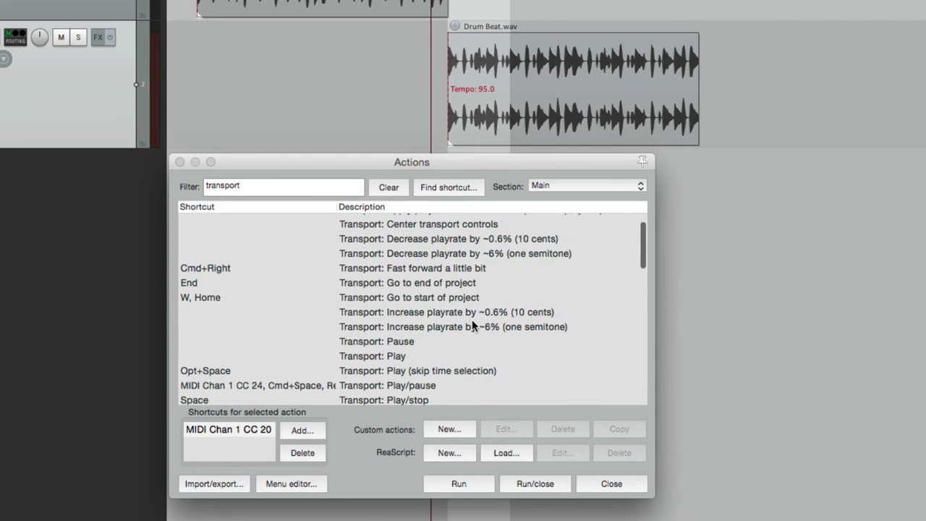
click(425, 272)
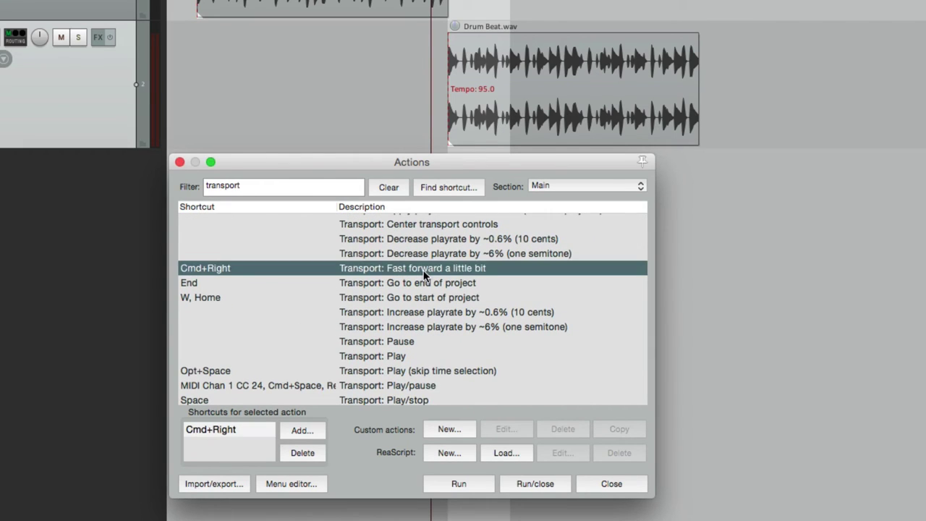
click(463, 483)
click(463, 482)
click(463, 482)
click(463, 483)
- Run 'Transport: Rewind a little bit' five times to nudge the edit cursor back
scroll(394, 319, down, 5)
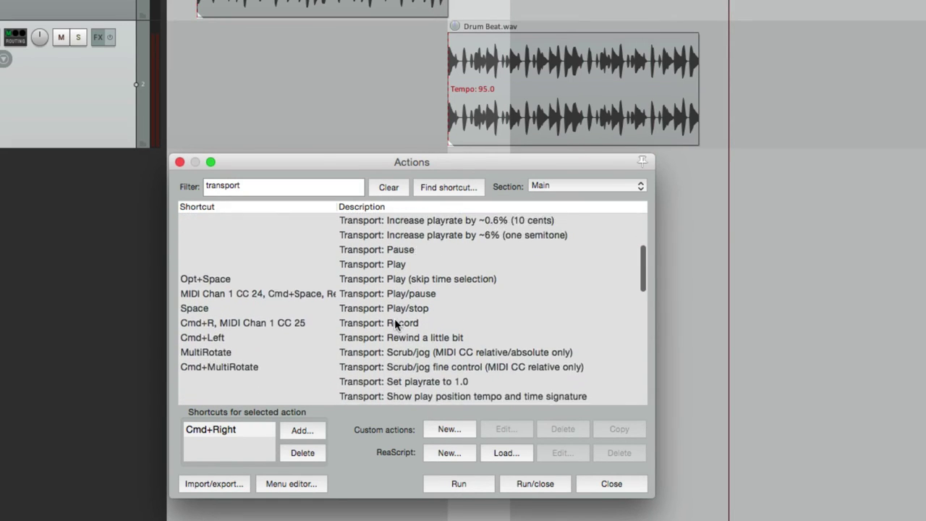
click(379, 316)
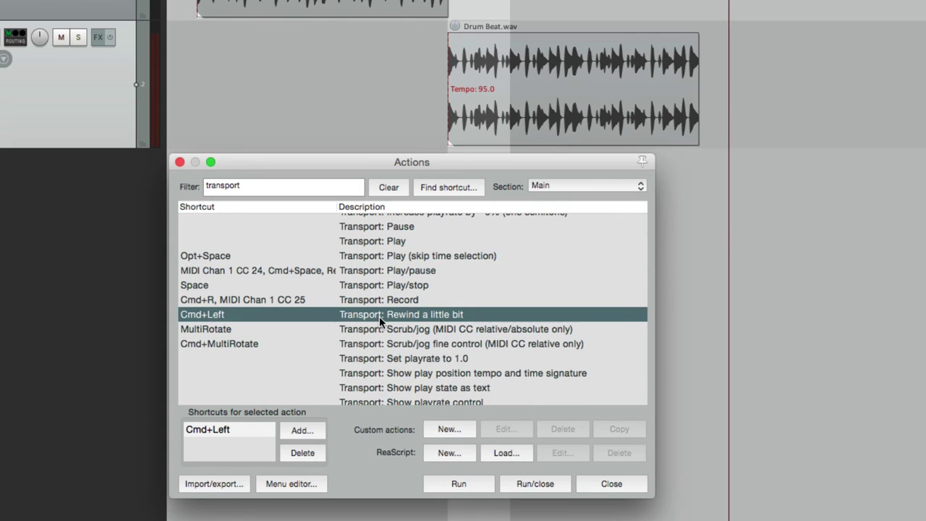
click(459, 483)
click(459, 483)
click(459, 484)
click(460, 483)
click(459, 483)
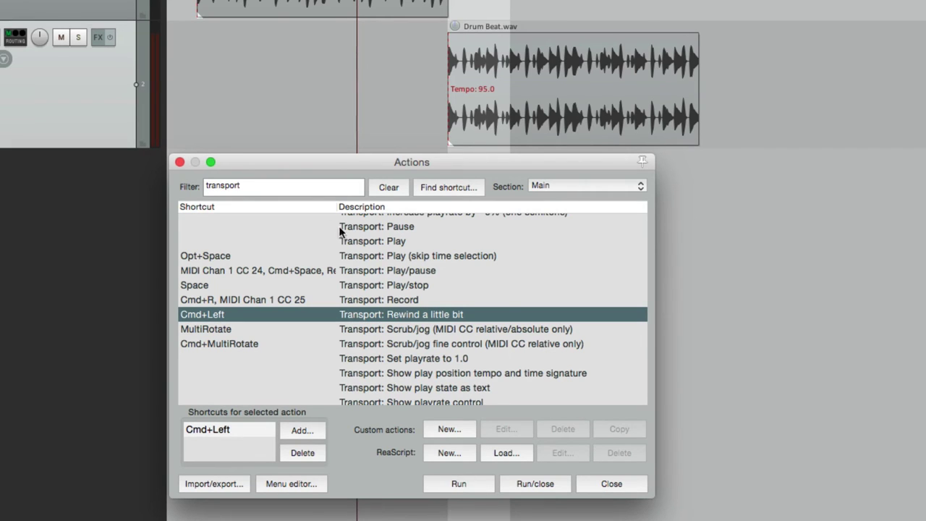
- Filter actions by 'back' and run 'Move edit cursor back one beat' five times
click(311, 188)
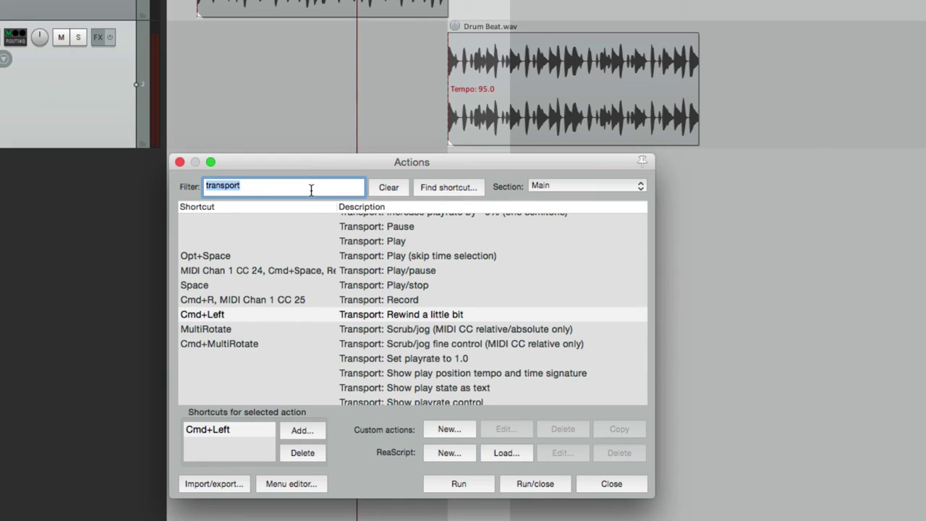
text(back)
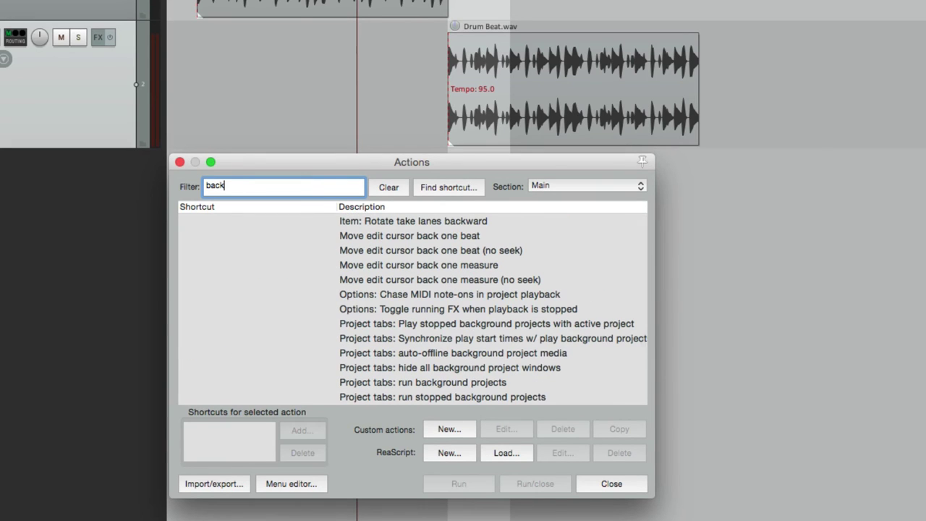
click(384, 246)
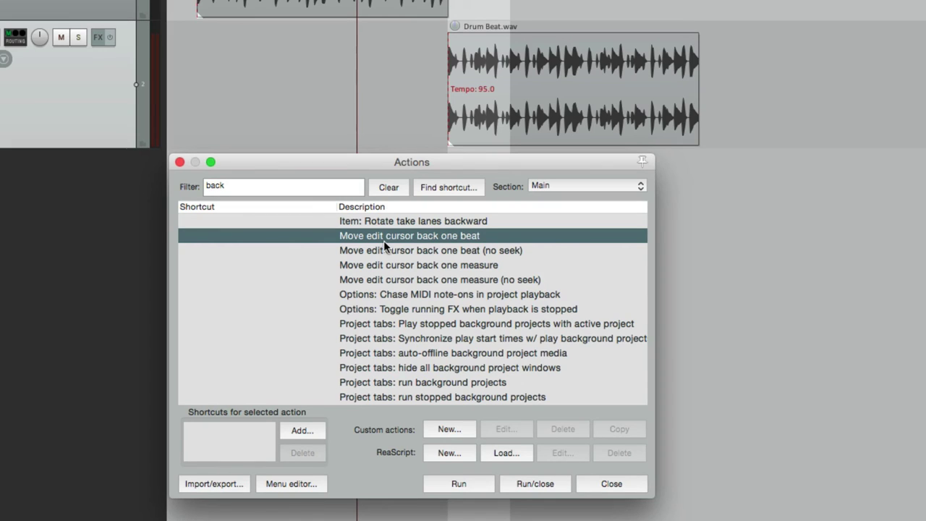
click(460, 483)
click(460, 483)
click(460, 483)
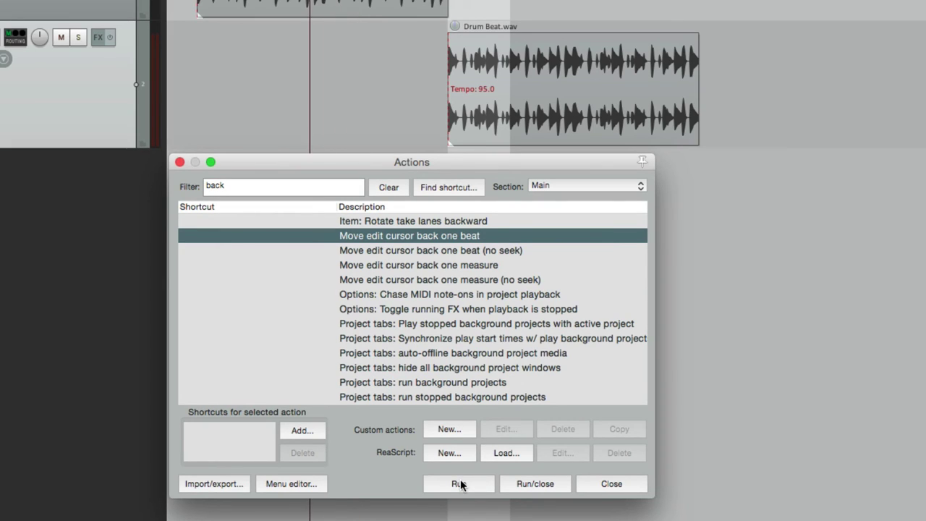
click(460, 483)
click(460, 483)
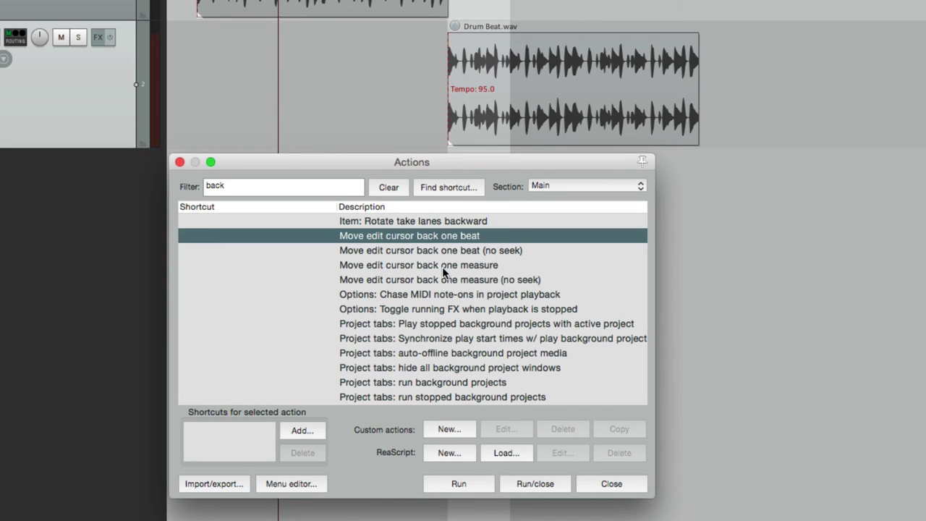
- Move back one measure, then step back four beats (no seek) during playback from the second drum clip
click(444, 267)
click(478, 490)
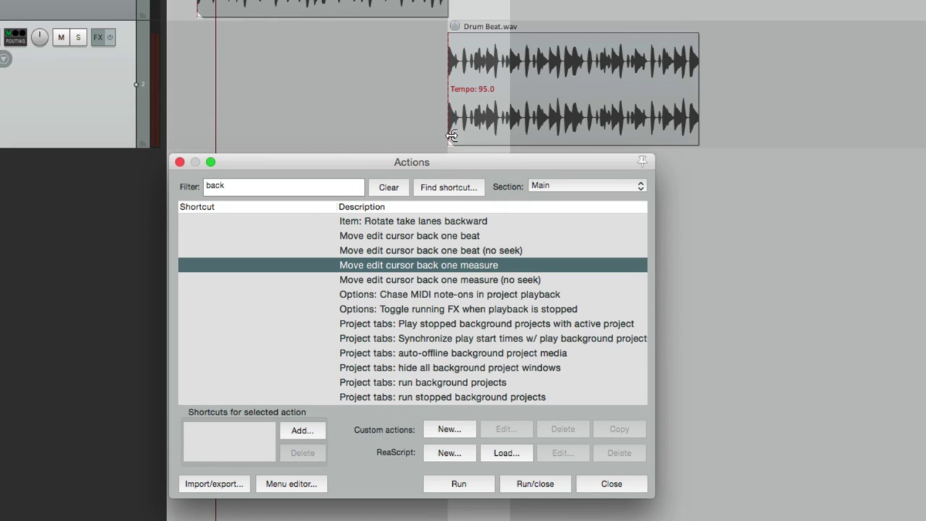
click(443, 100)
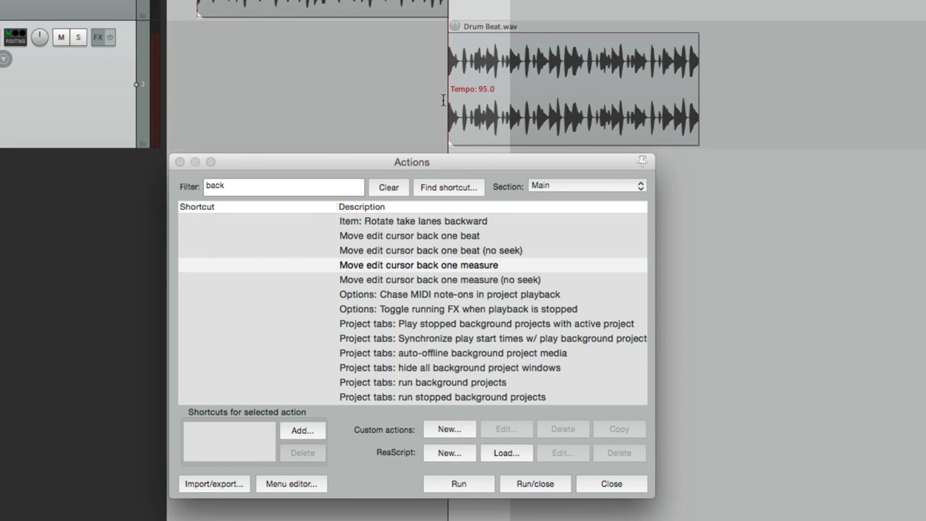
click(465, 251)
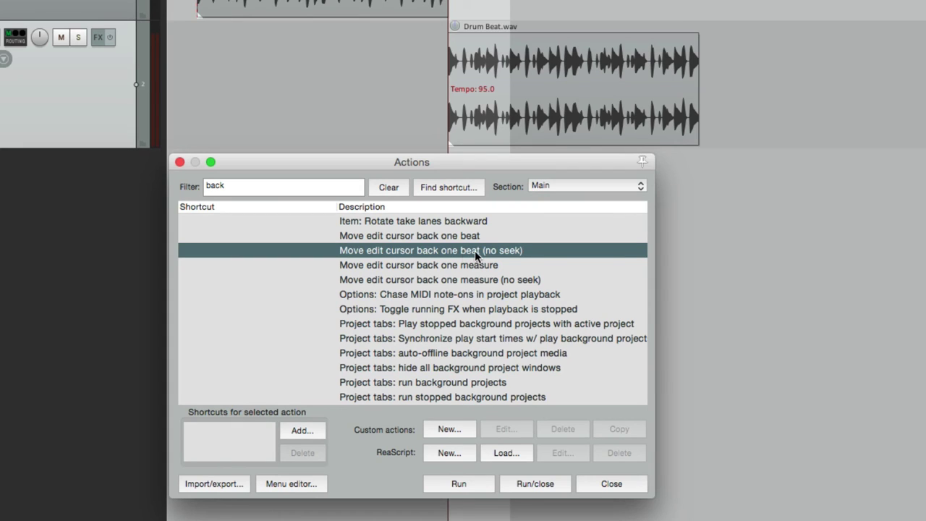
key(space)
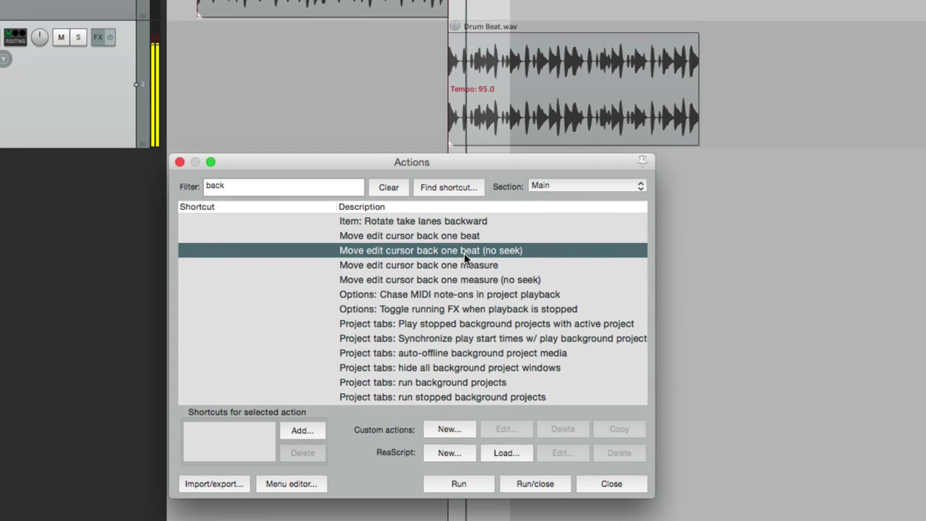
click(460, 481)
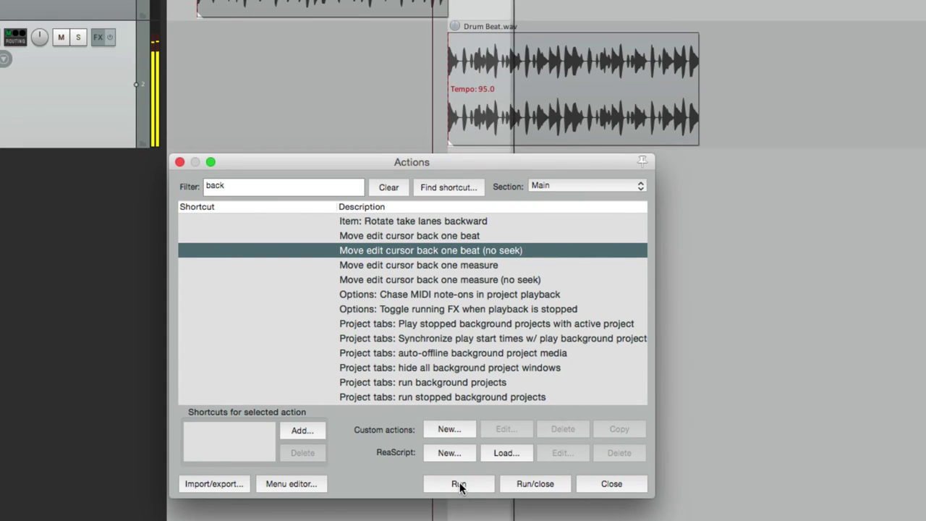
click(459, 482)
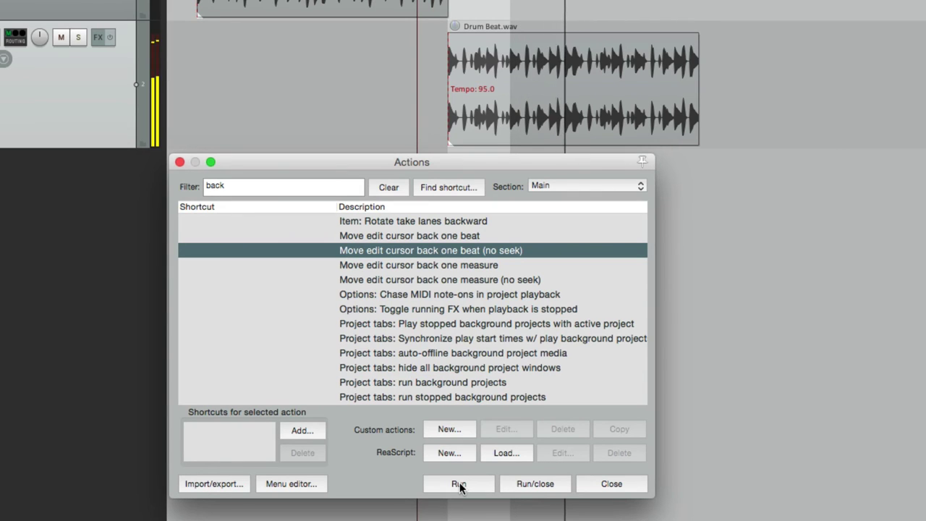
click(459, 482)
click(459, 482)
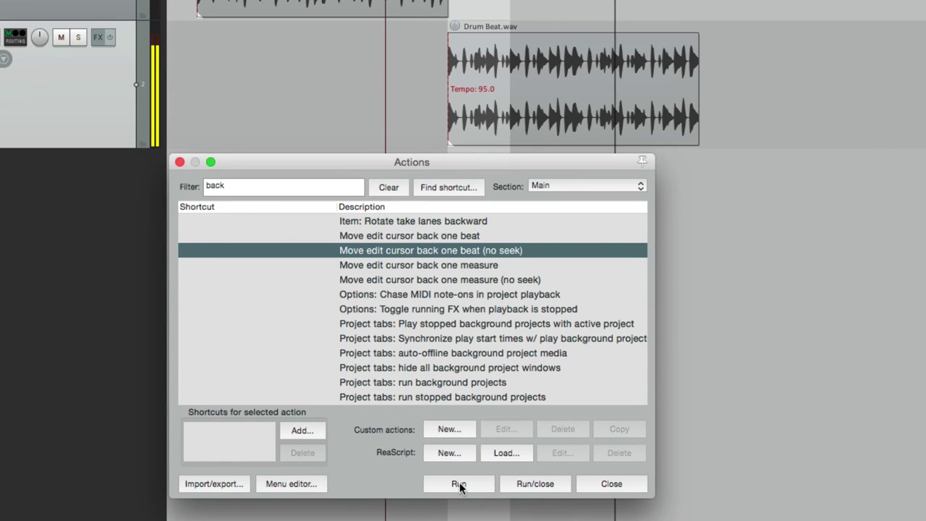
key(space)
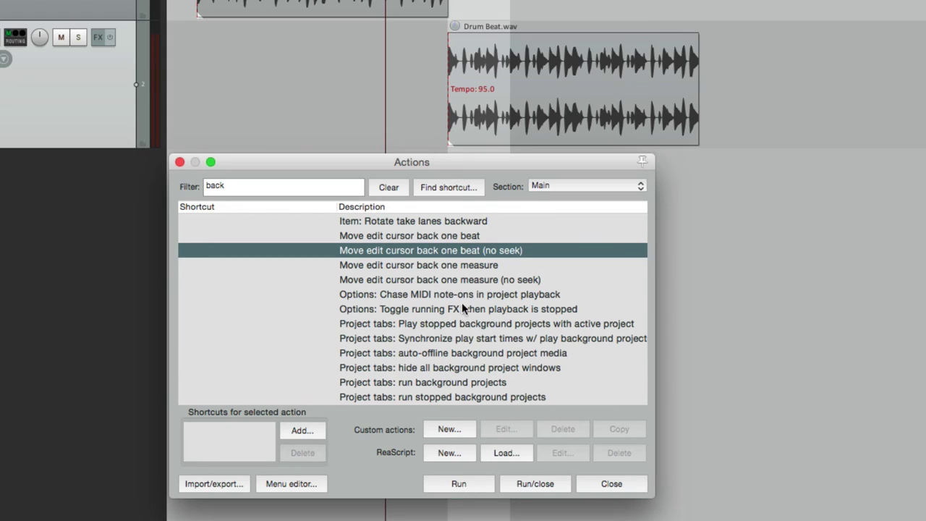
- During playback, run 'Move edit cursor back one beat' five times, then pick 'back one measure'
click(443, 236)
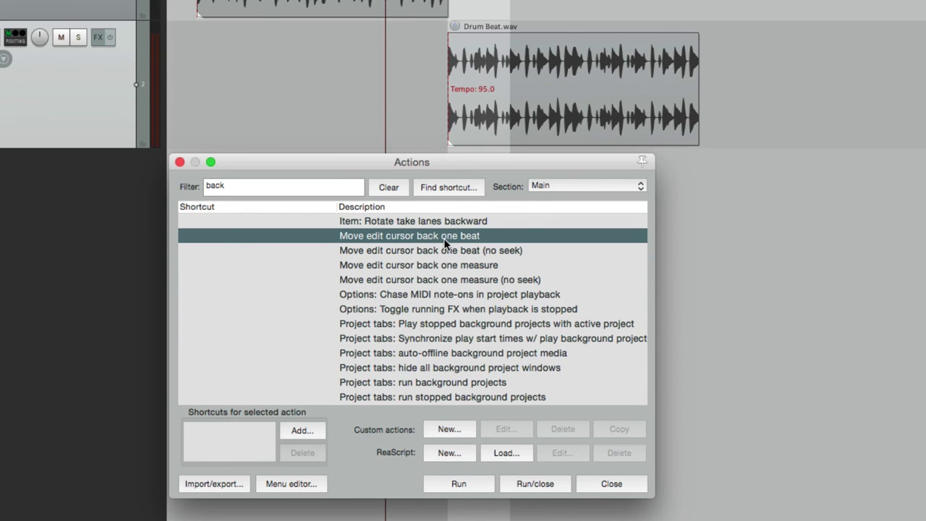
key(space)
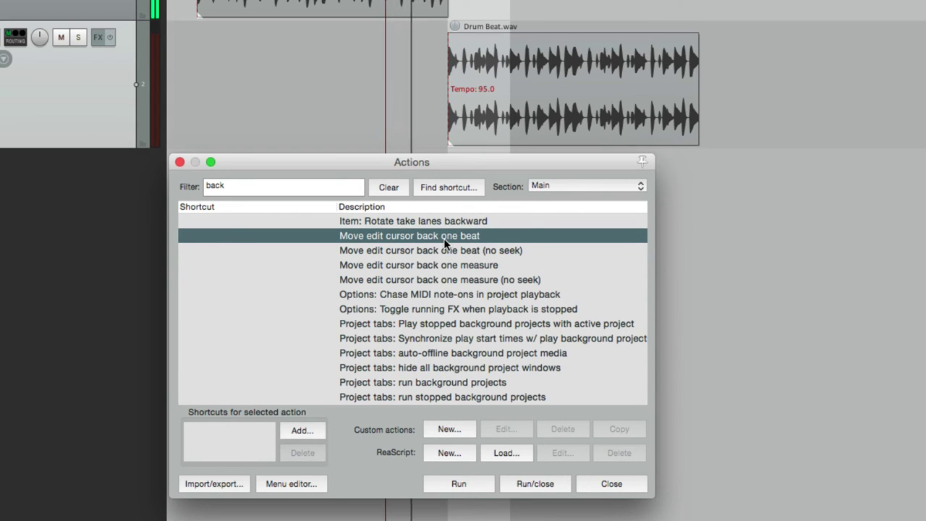
click(472, 484)
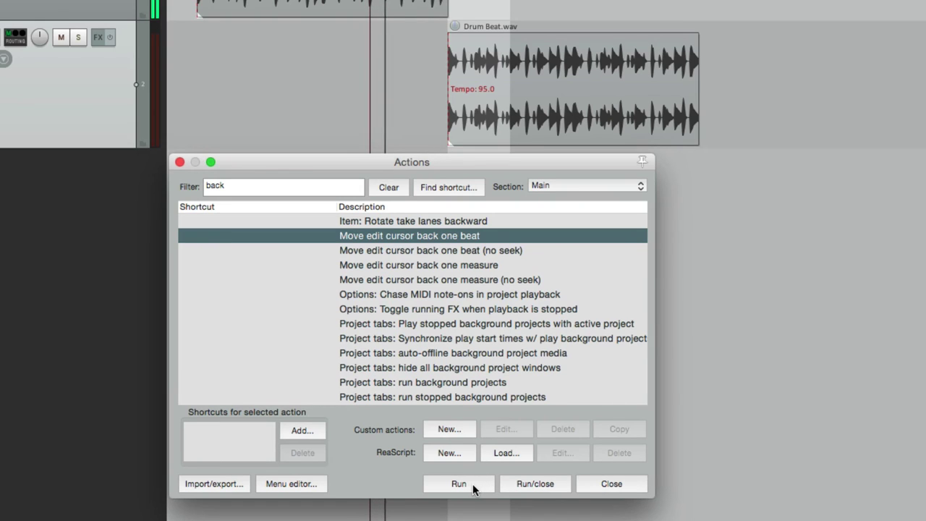
click(472, 483)
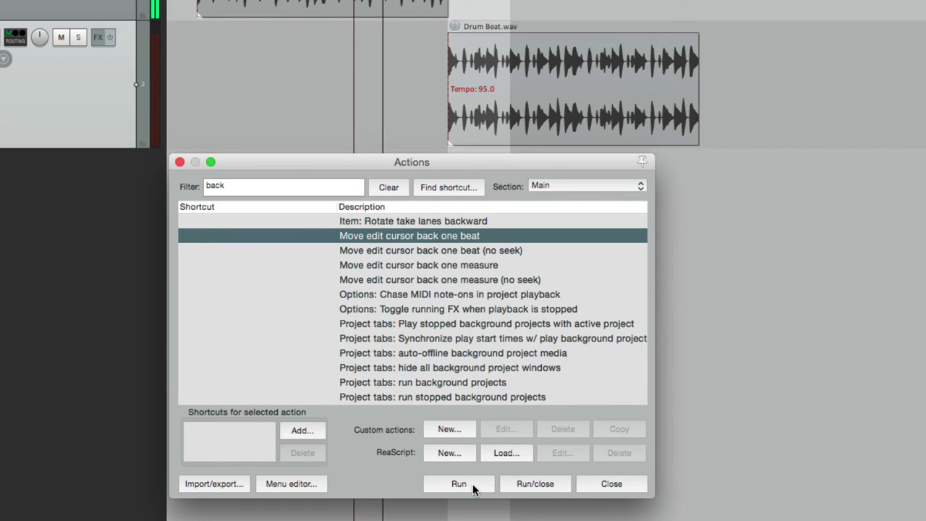
click(472, 483)
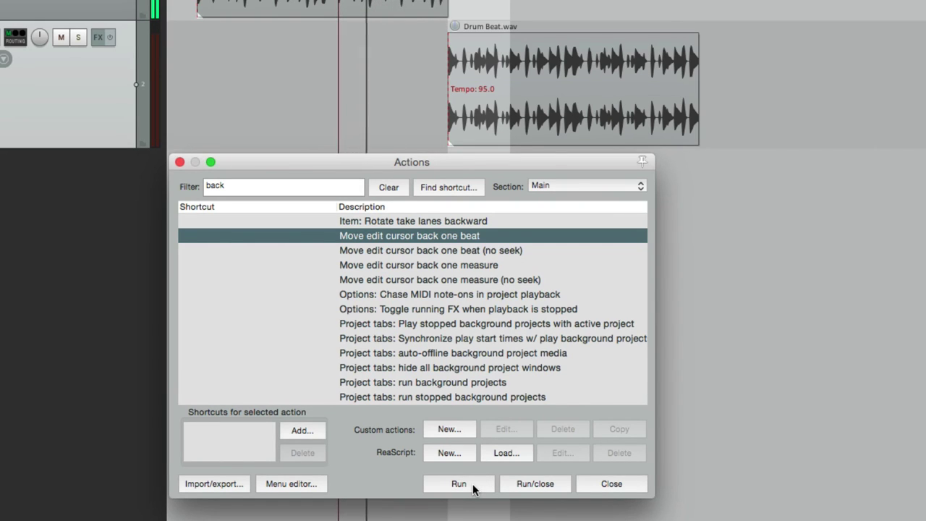
click(472, 483)
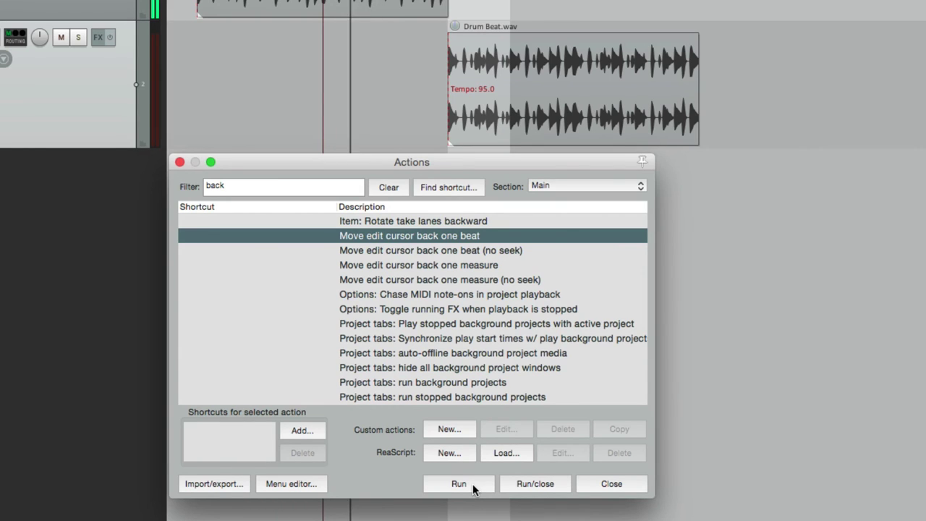
click(472, 483)
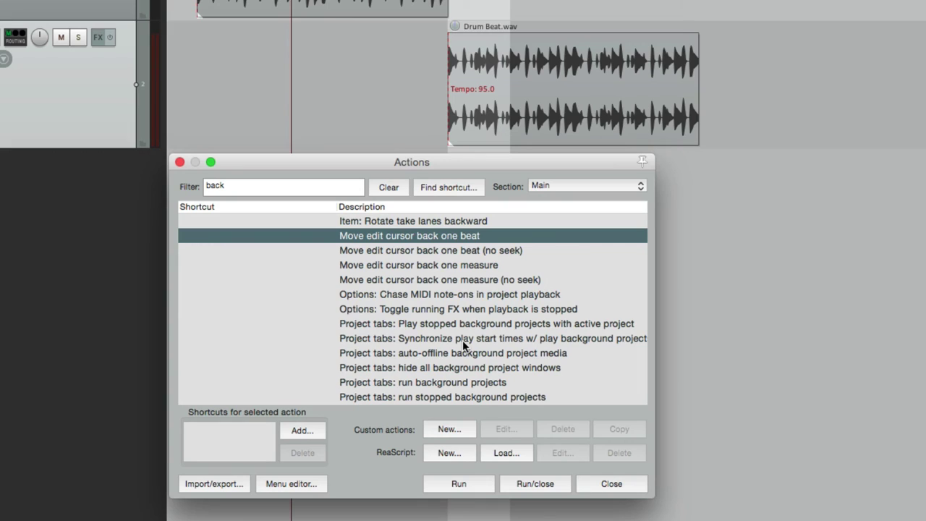
click(467, 267)
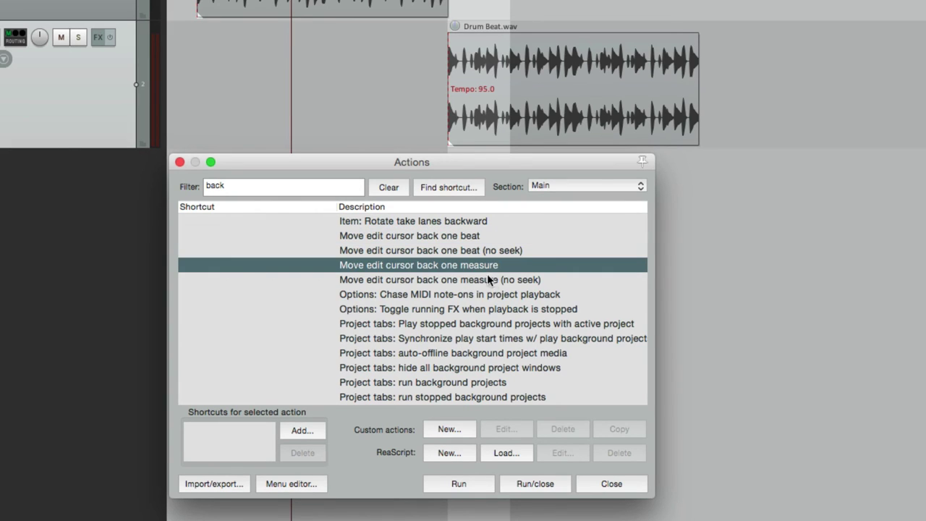
- Map MIDI Chan 1 CC 21 to 'Move edit cursor back one measure', test it, then select the no-seek variant
click(303, 430)
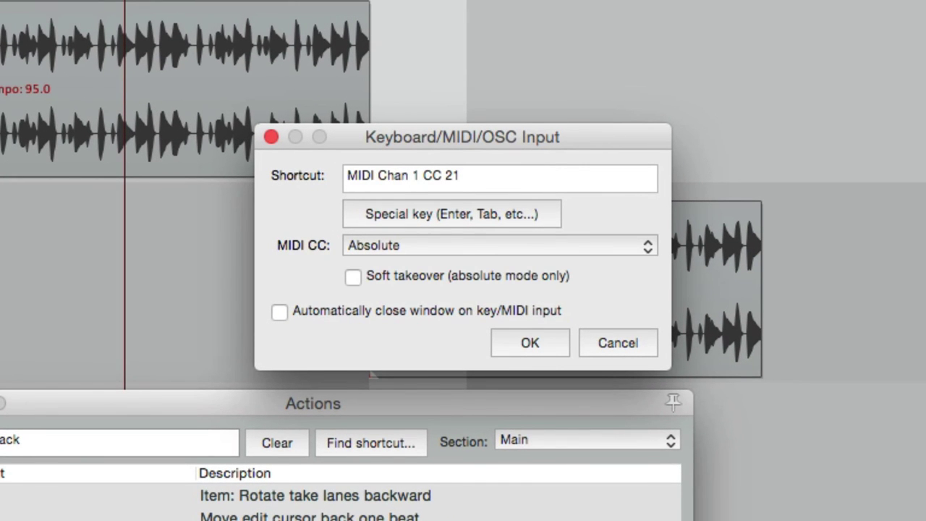
click(529, 342)
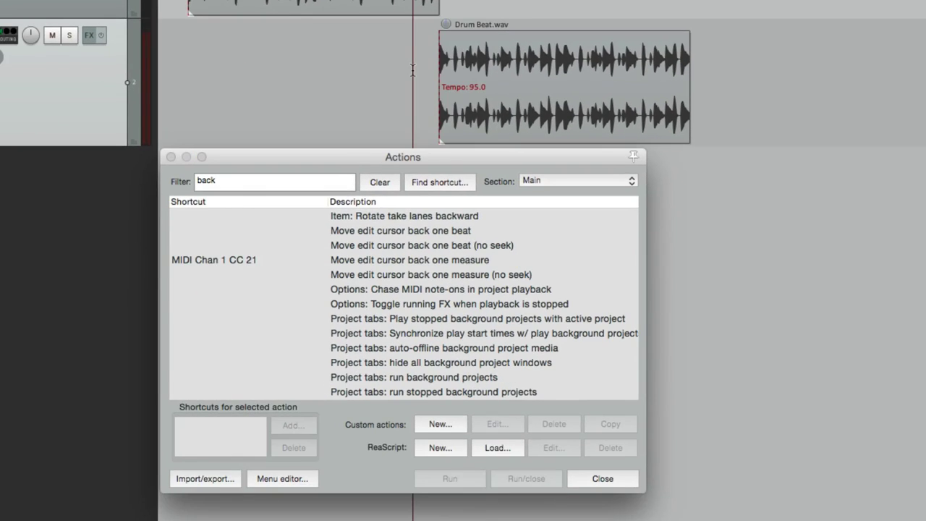
key(space)
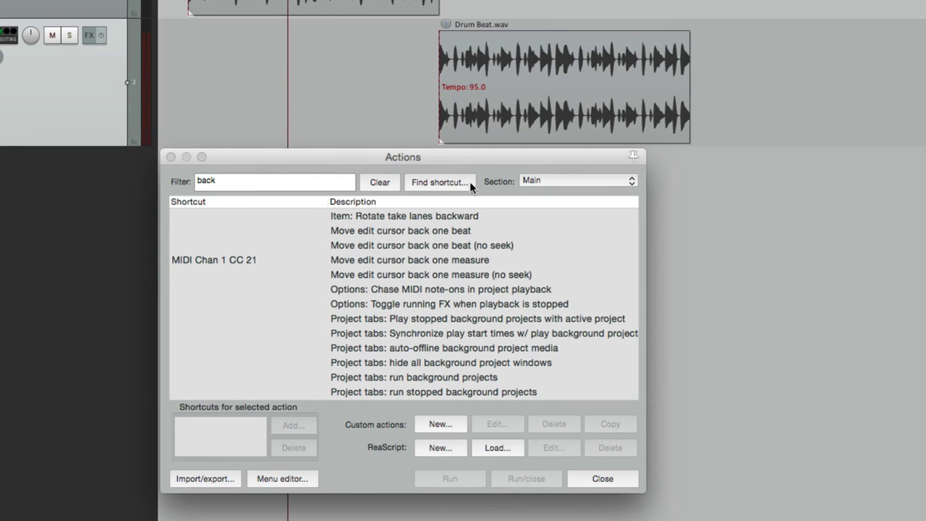
click(421, 260)
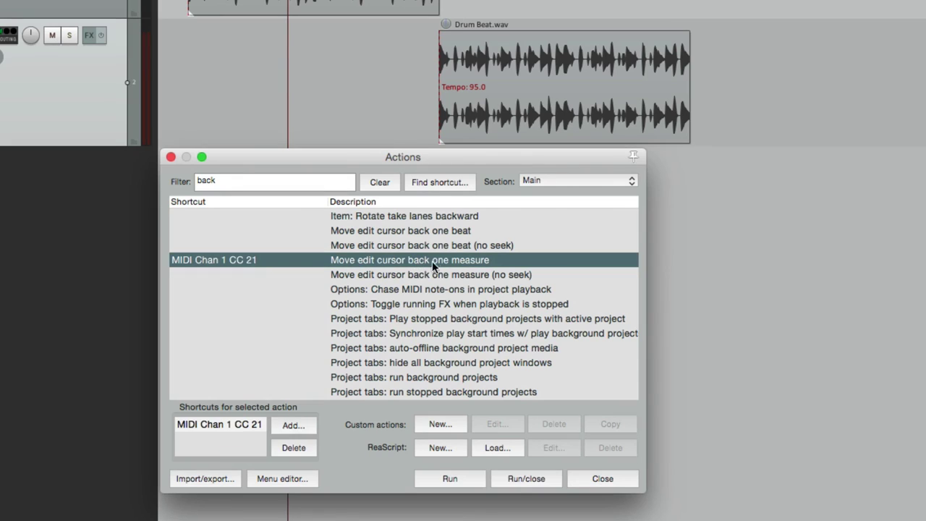
click(496, 275)
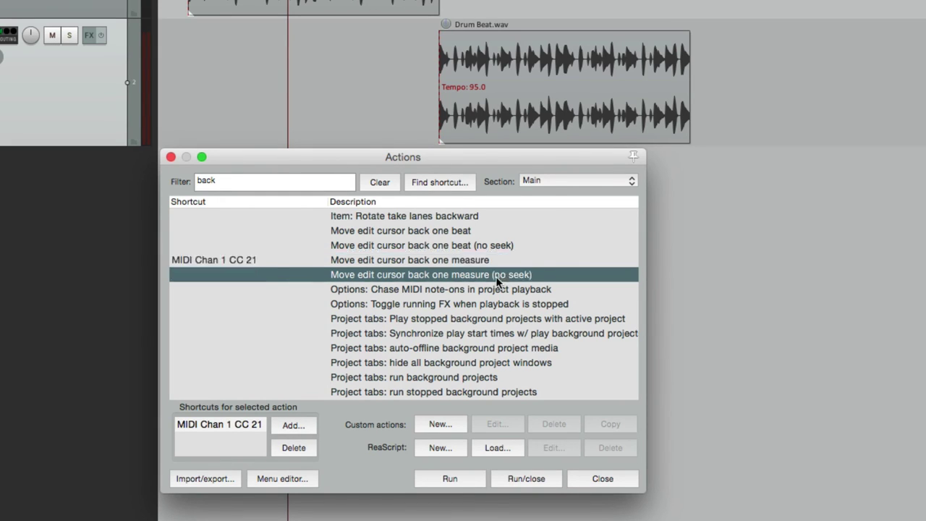
- Assign MIDI Chan 1 CC 21 to the no-seek back-one-measure action and test it during playback
click(292, 425)
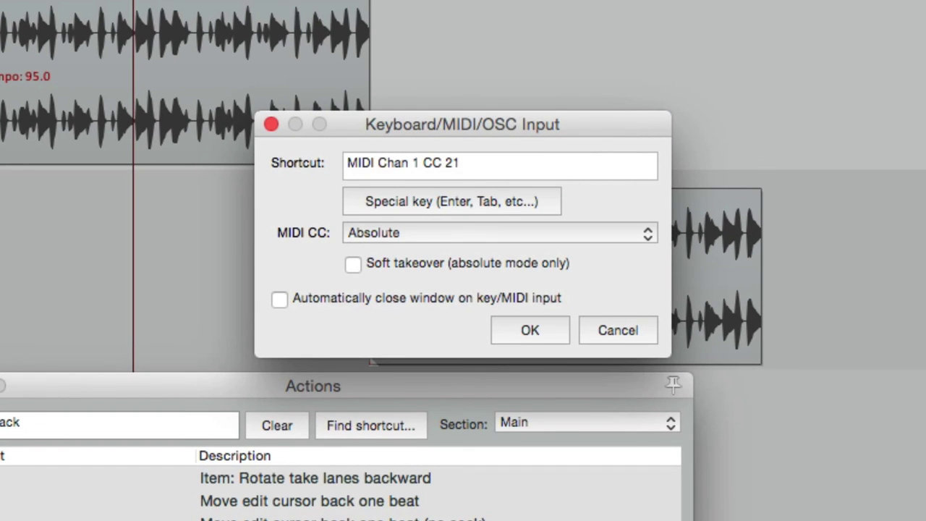
key(Return)
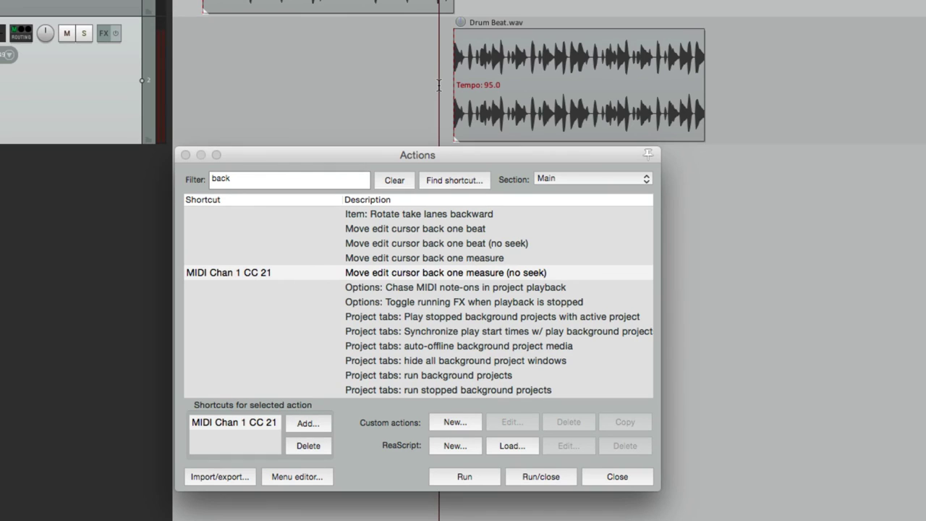
key(space)
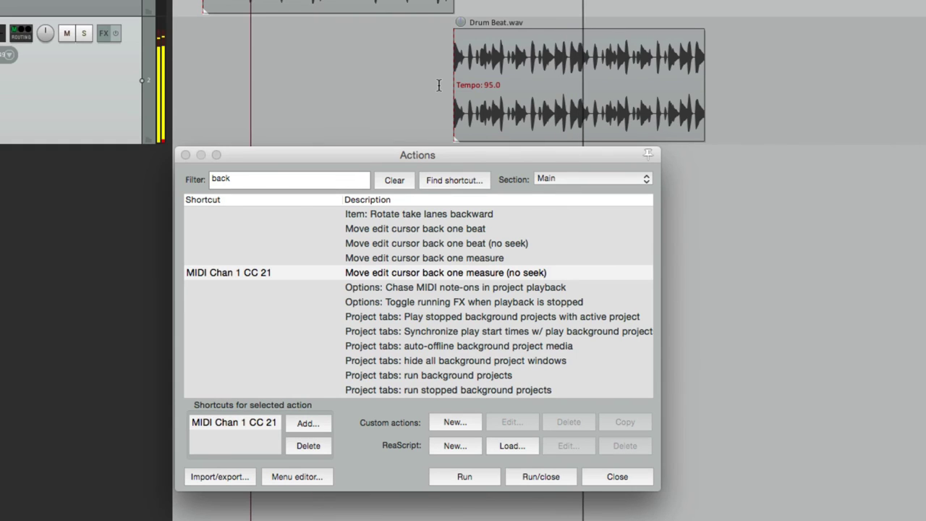
key(space)
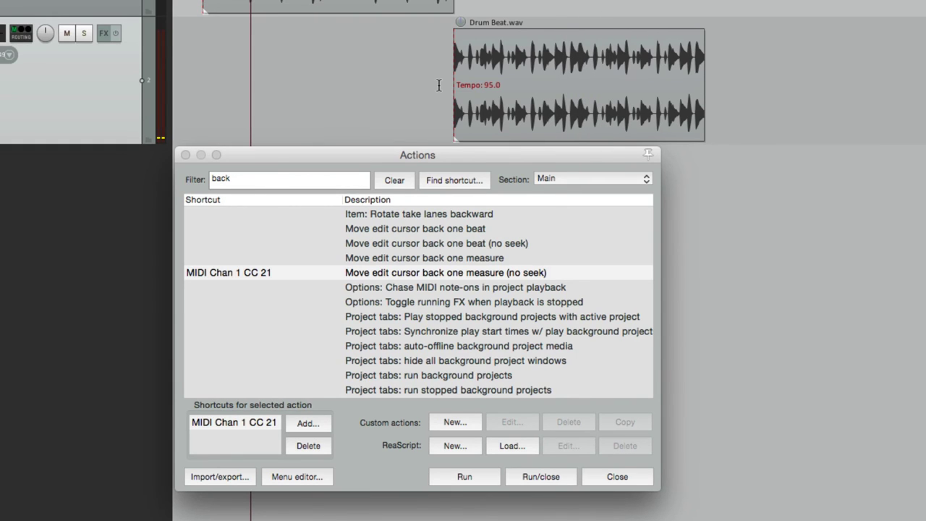
- Reassign CC 21 to 'Move edit cursor back one measure' instead
click(442, 257)
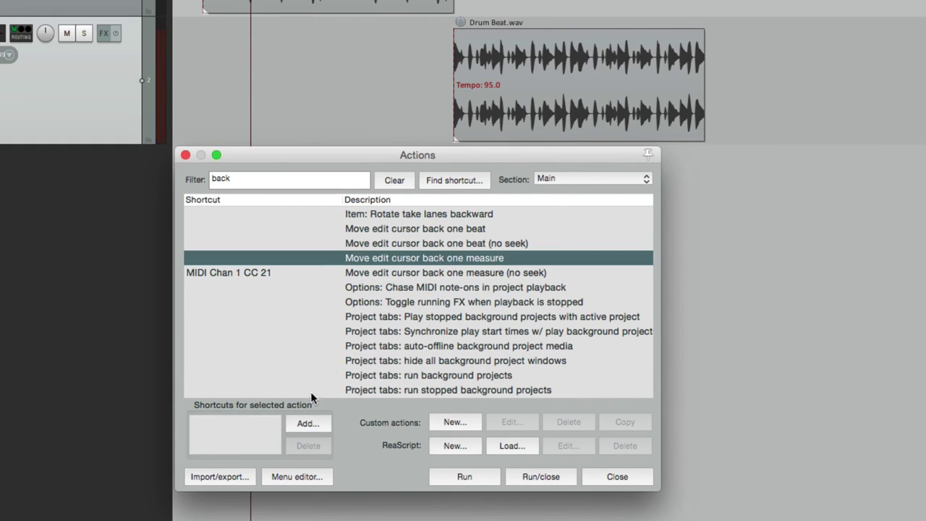
click(307, 423)
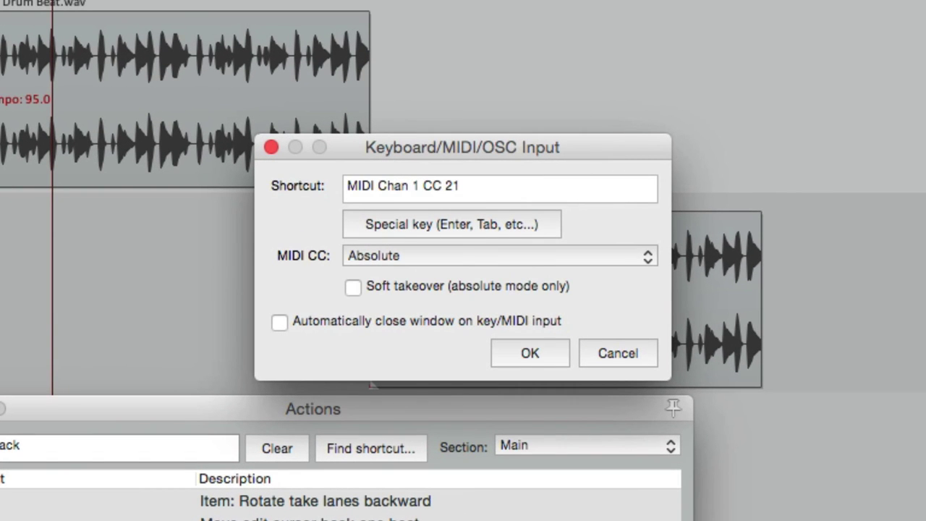
key(Return)
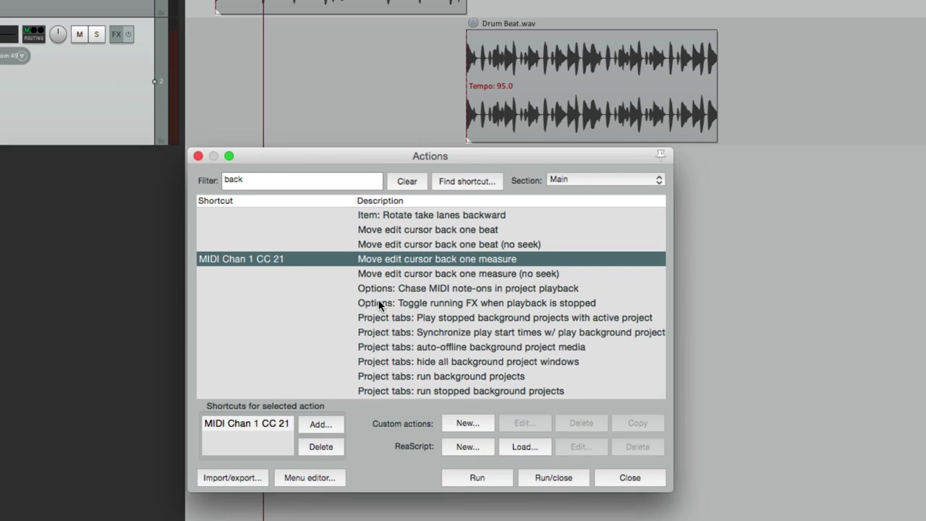
- Filter actions for 'forward' and map MIDI Chan 1 CC 22 to 'Move edit cursor forward one measure'
double_click(238, 181)
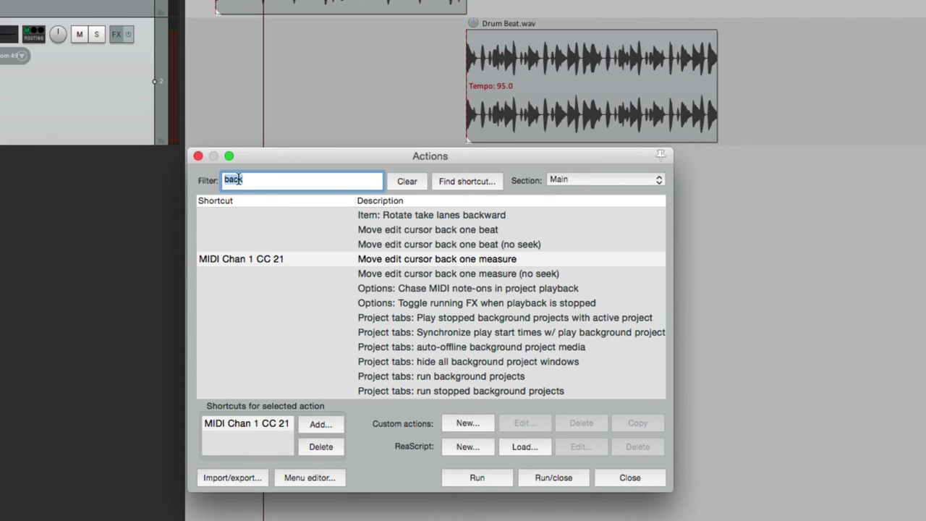
text(forward)
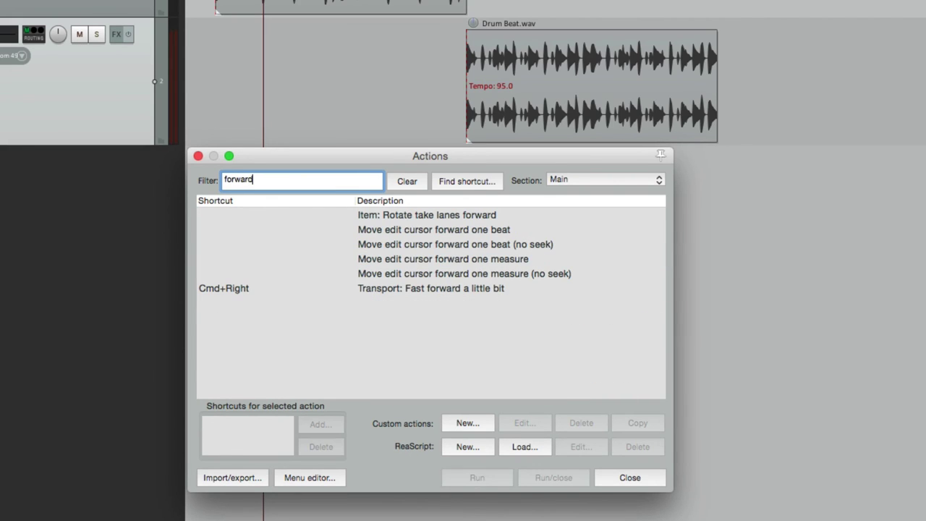
click(363, 259)
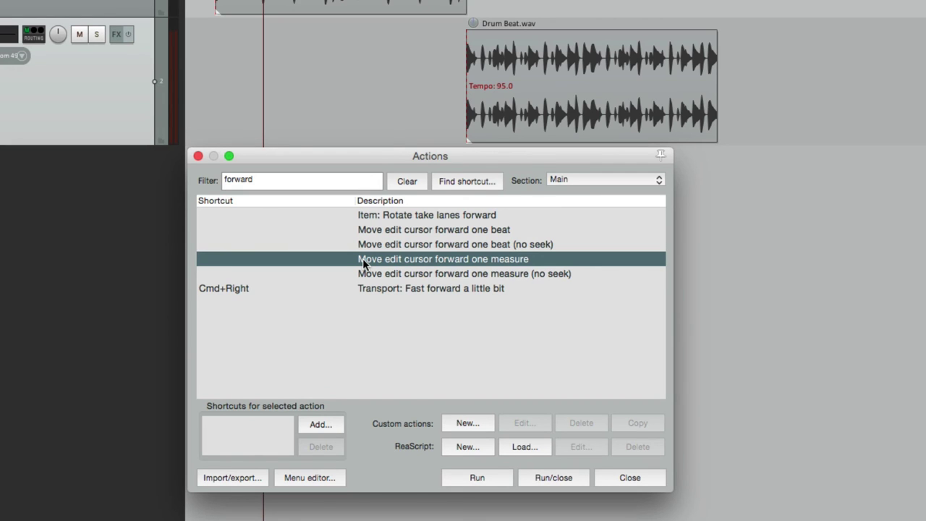
click(320, 424)
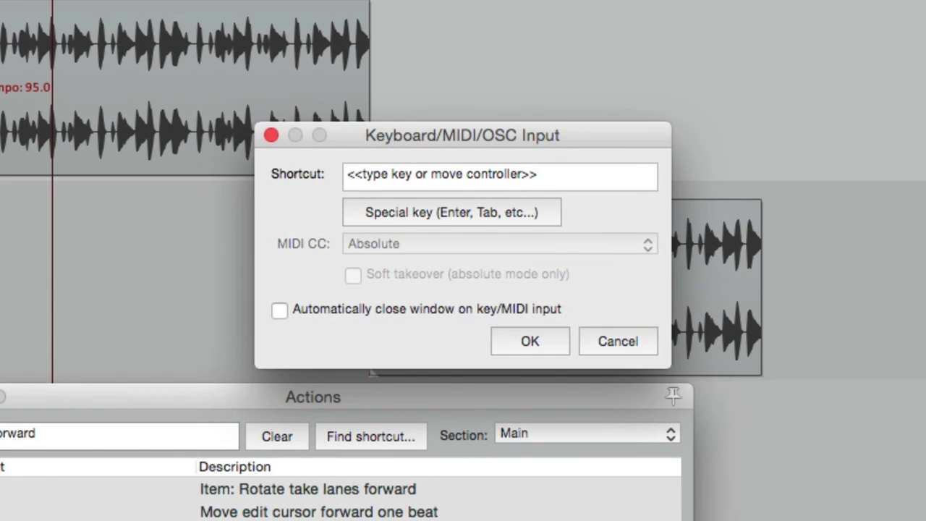
key(Return)
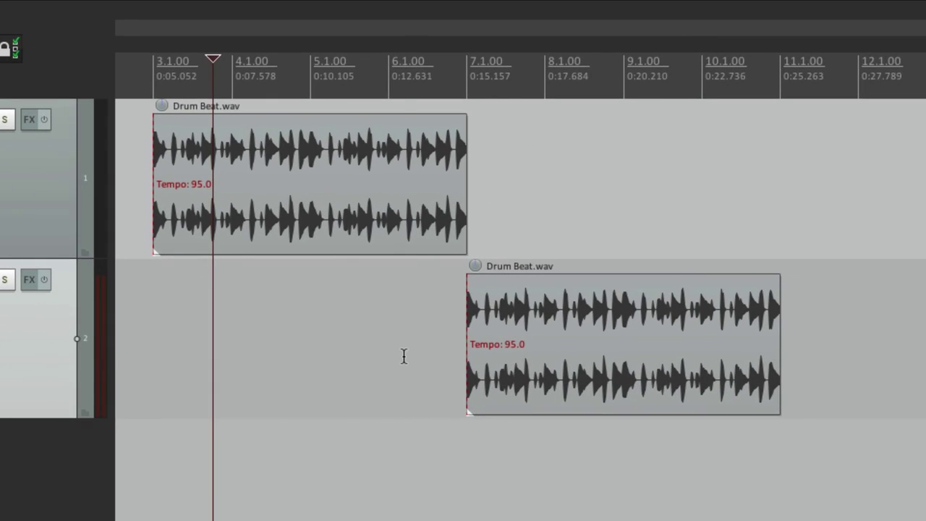
- Close the Actions window, start playback, and record a MIDI item on track 2 from bar 4
click(404, 355)
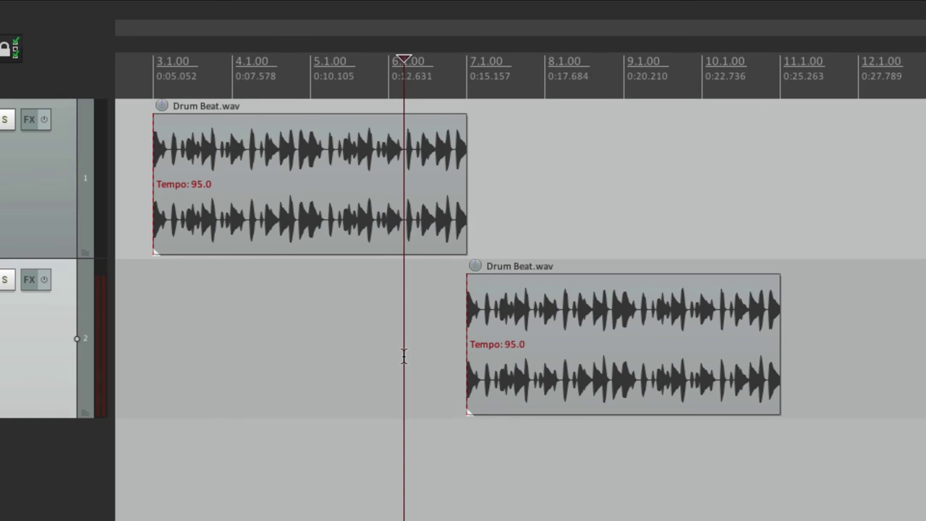
key(space)
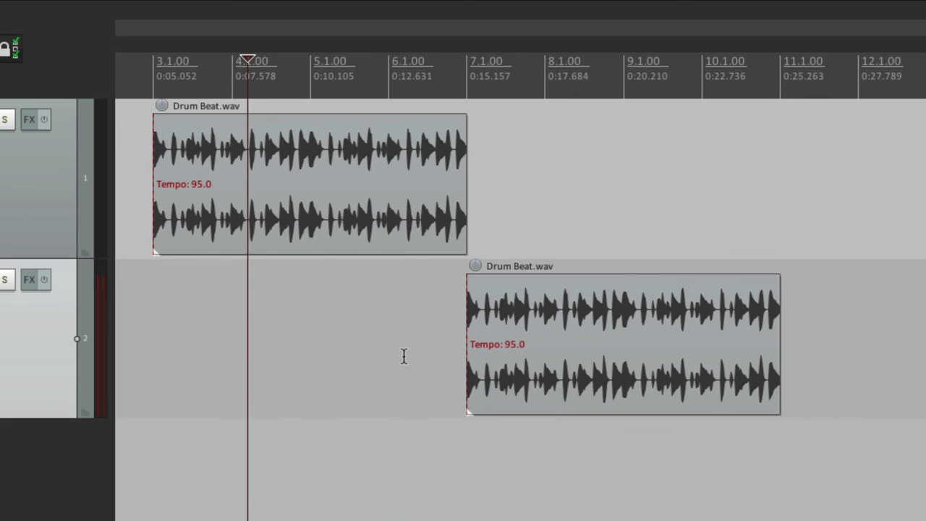
key(ctrl+r)
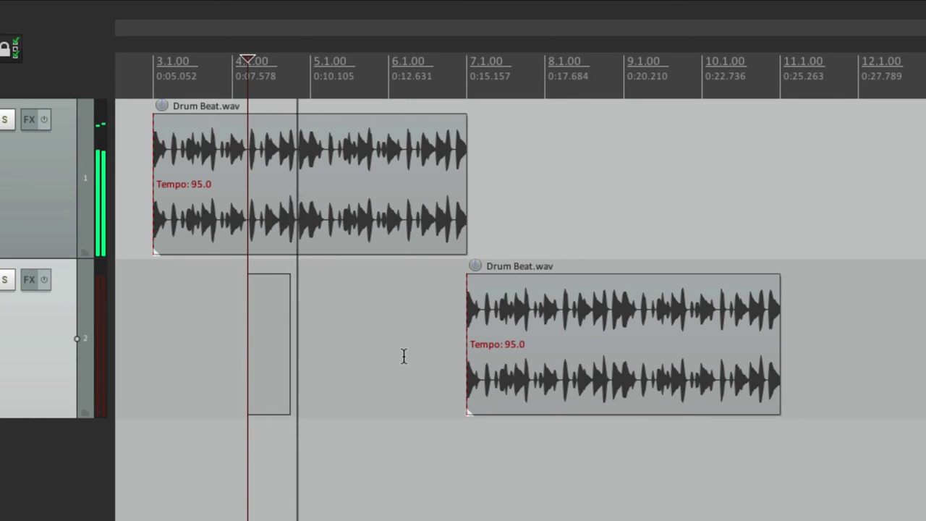